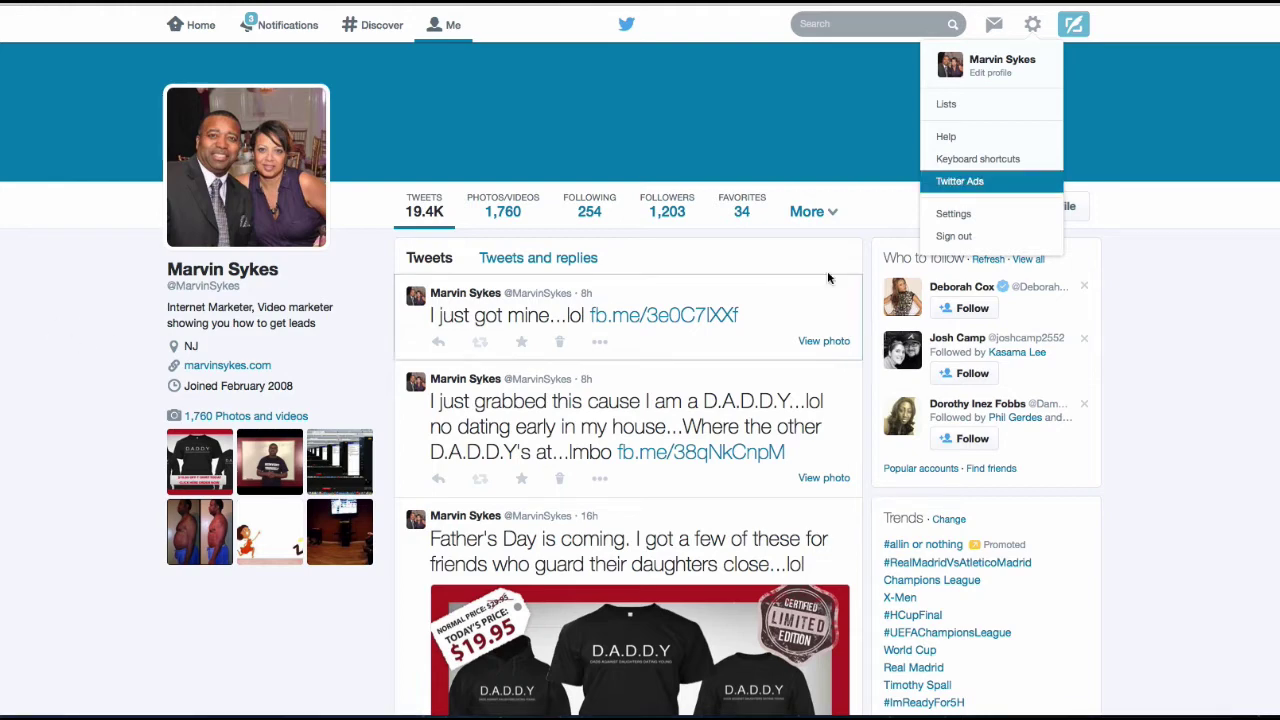
Open Twitter Ads and start a new Promoted Tweets campaign
click(1035, 30)
click(1035, 30)
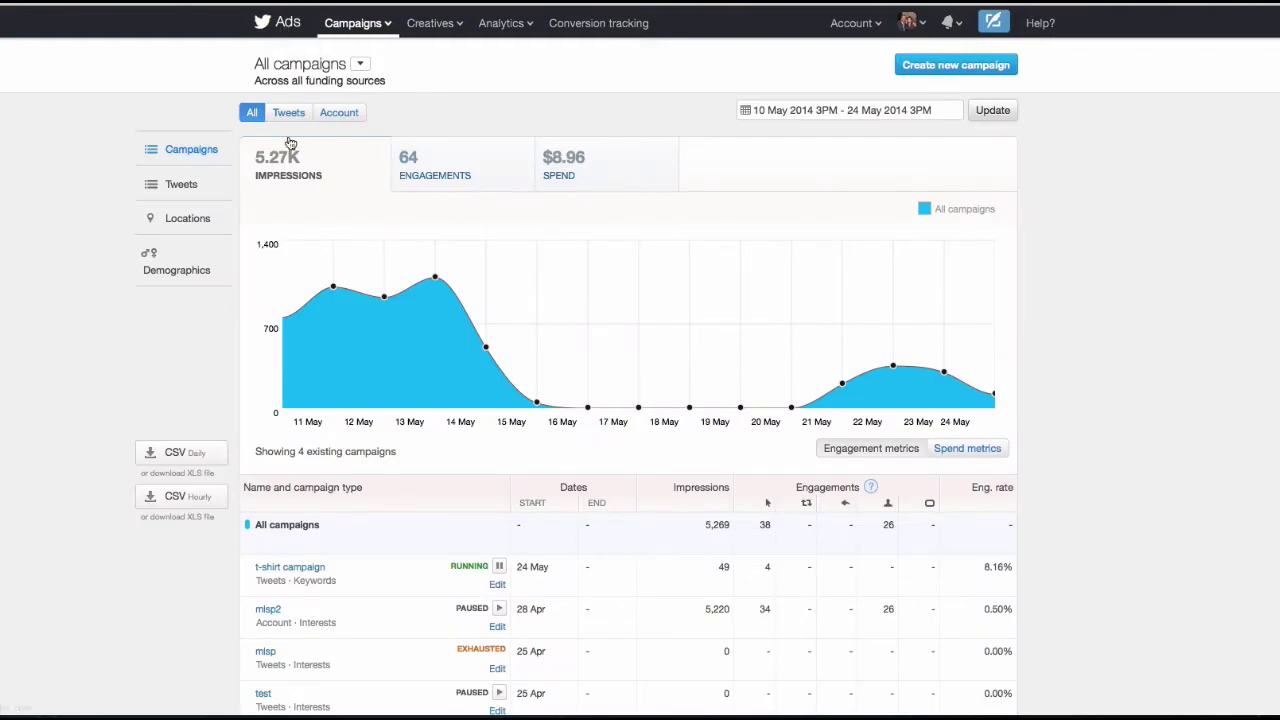
scroll(289, 142, down, 2)
scroll(289, 142, up, 2)
click(952, 68)
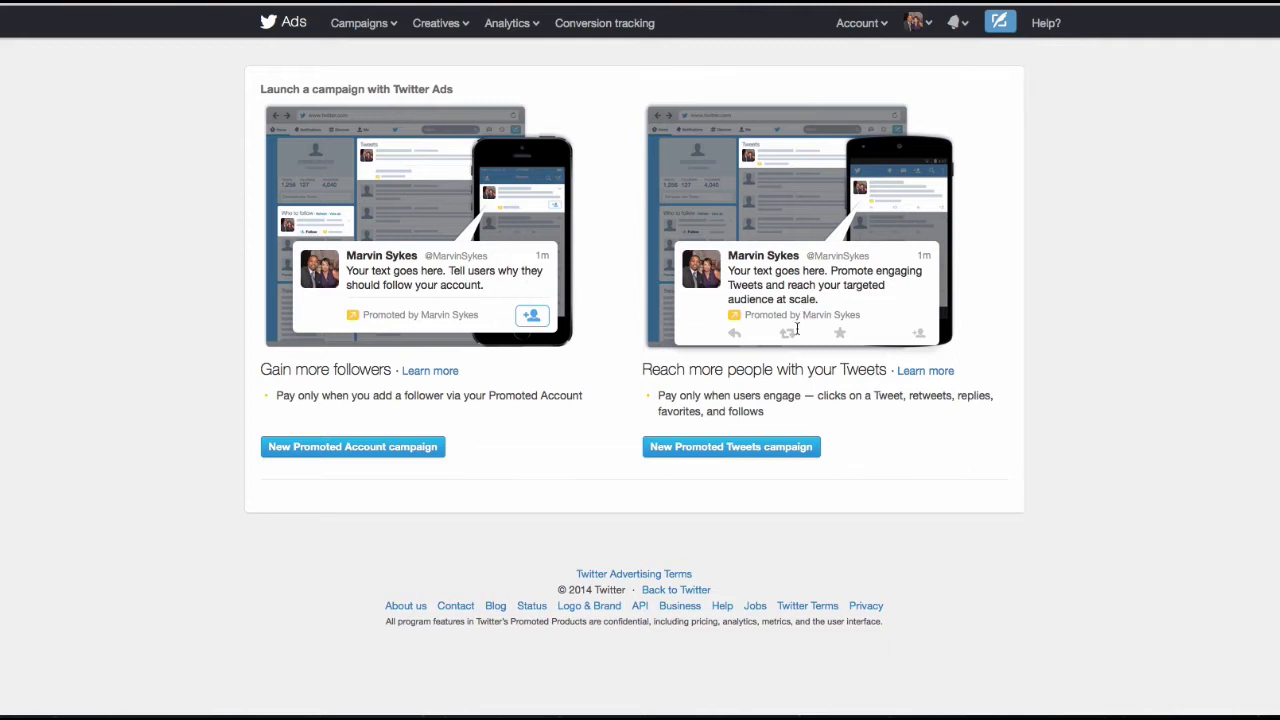
click(767, 449)
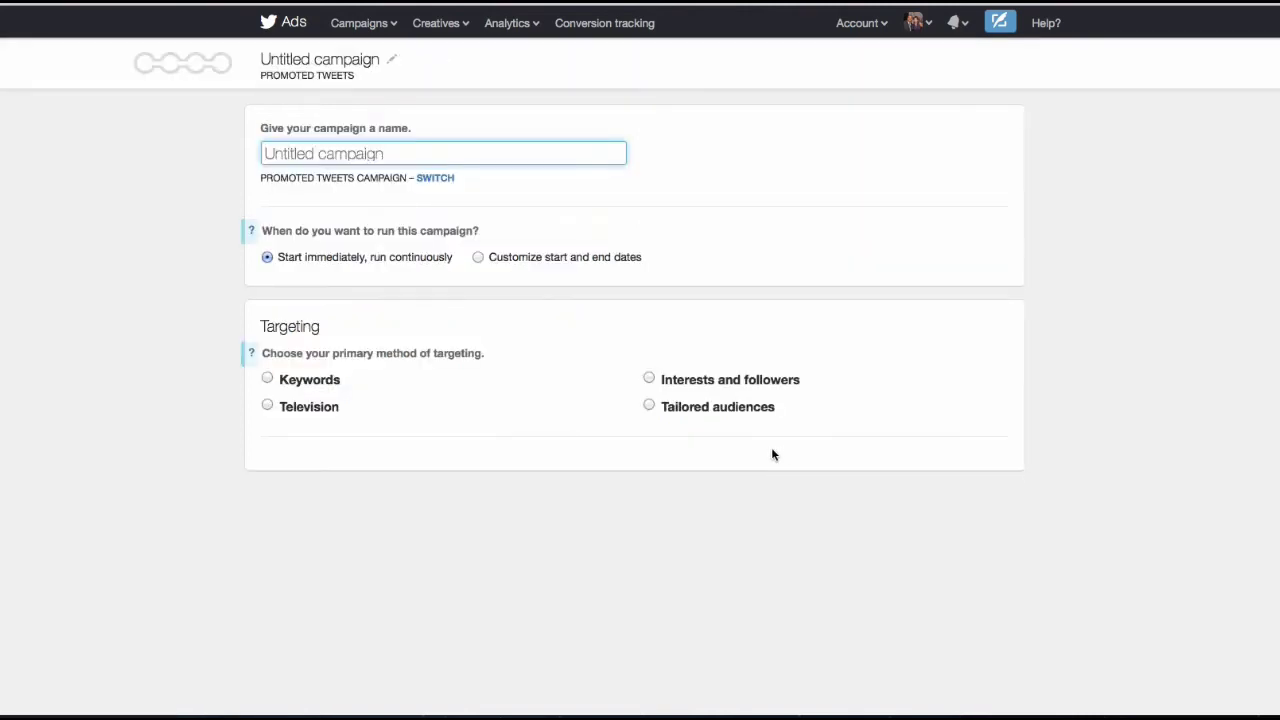
Name the new Promoted Tweets campaign "test"
click(368, 153)
click(368, 153)
text(tets)
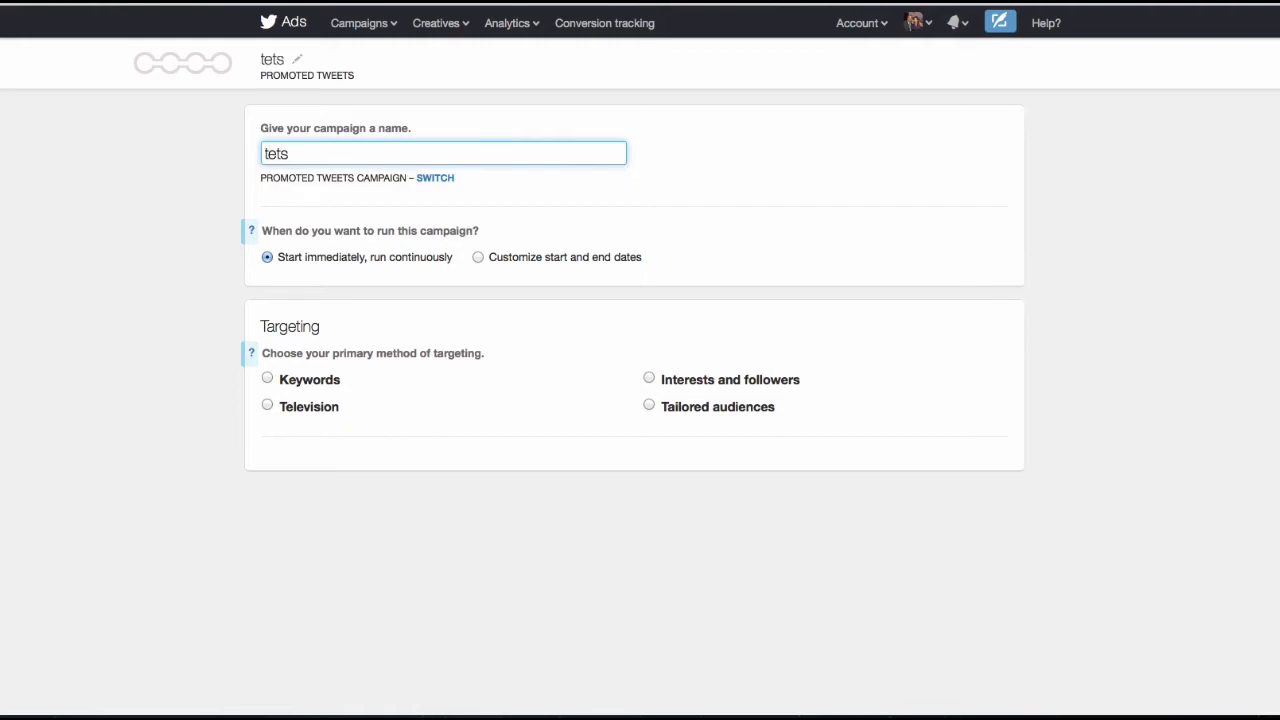
key(BackSpace)
key(BackSpace)
text(st)
Choose Keywords as the primary targeting method and add "fathers day" as a broad match keyword
click(267, 378)
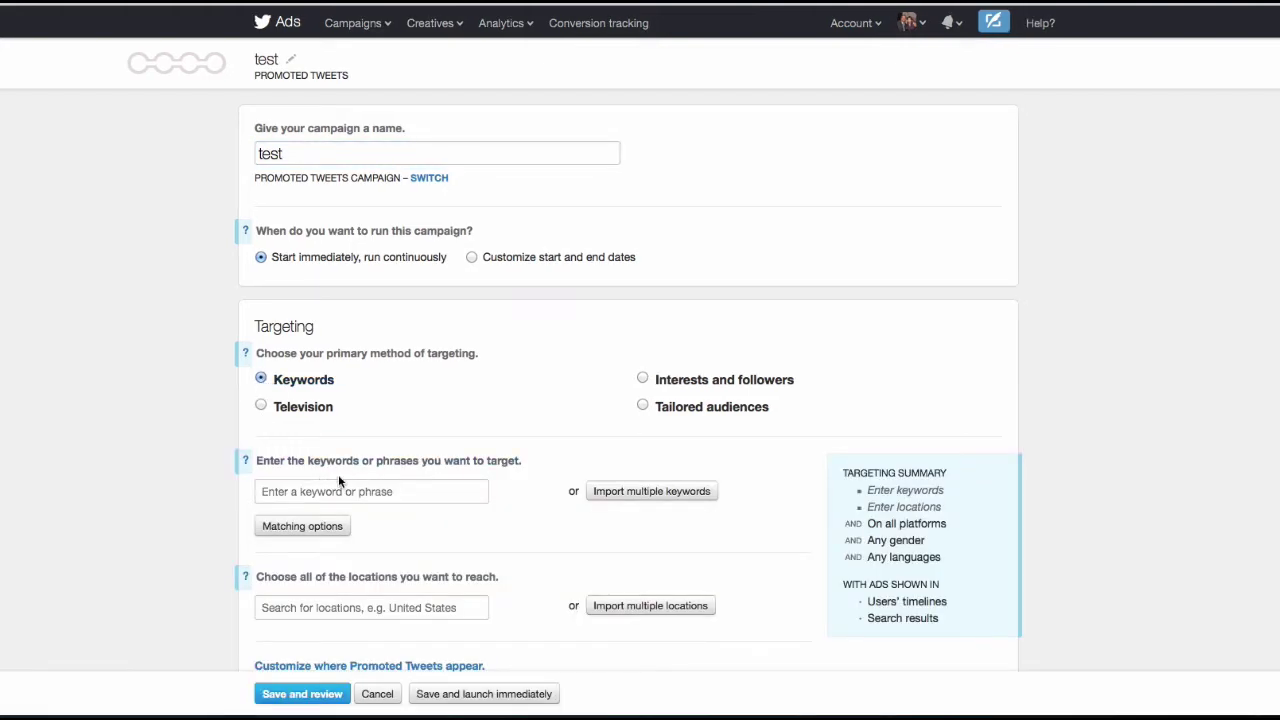
scroll(411, 497, down, 3)
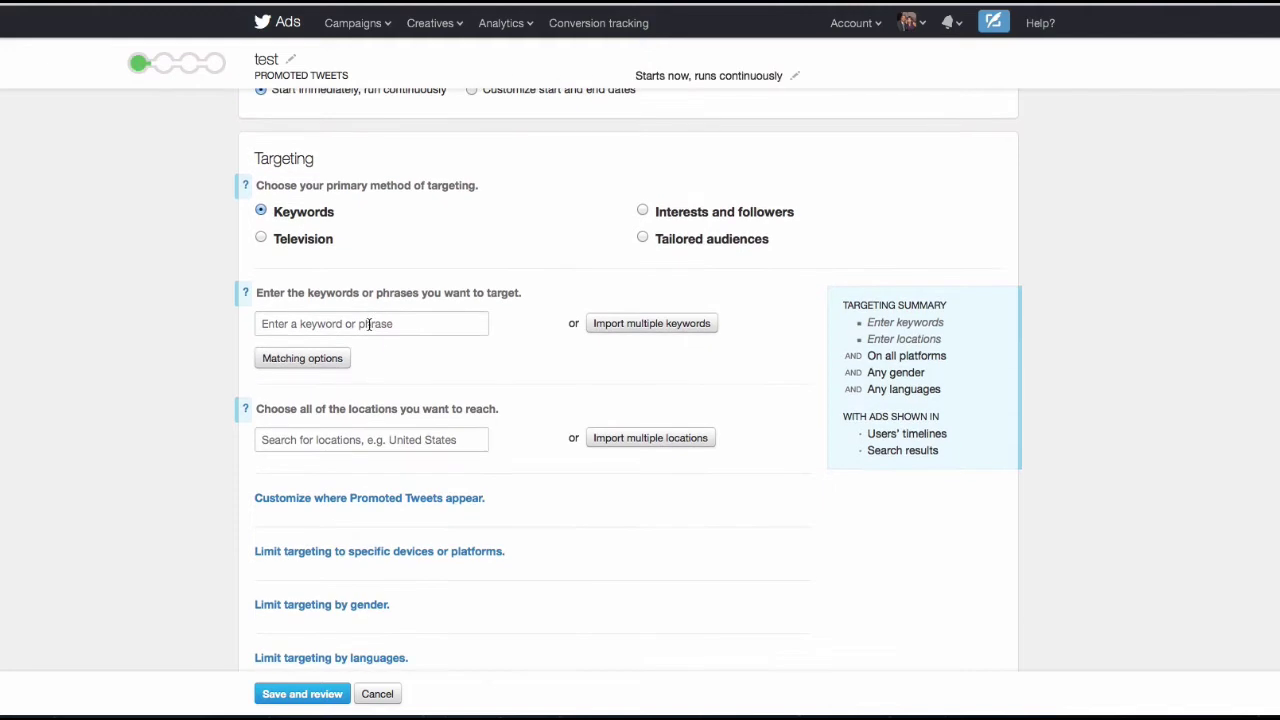
click(369, 323)
text(fath)
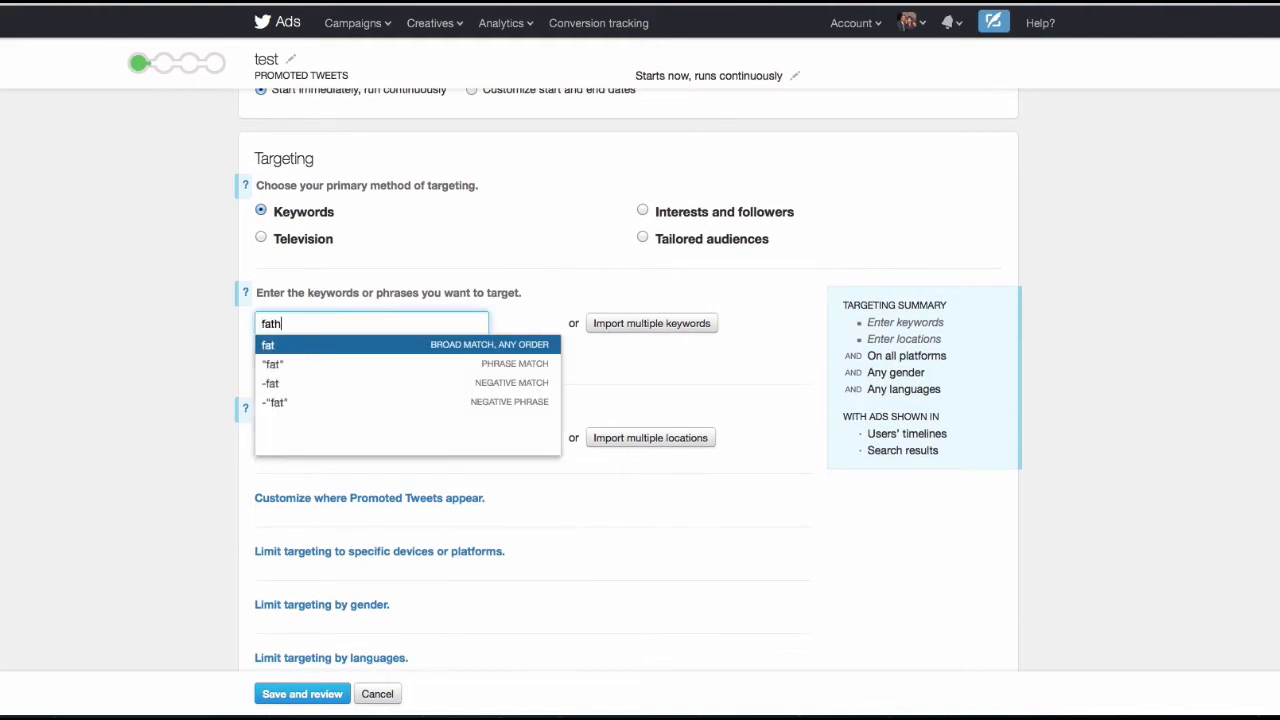
text(ers)
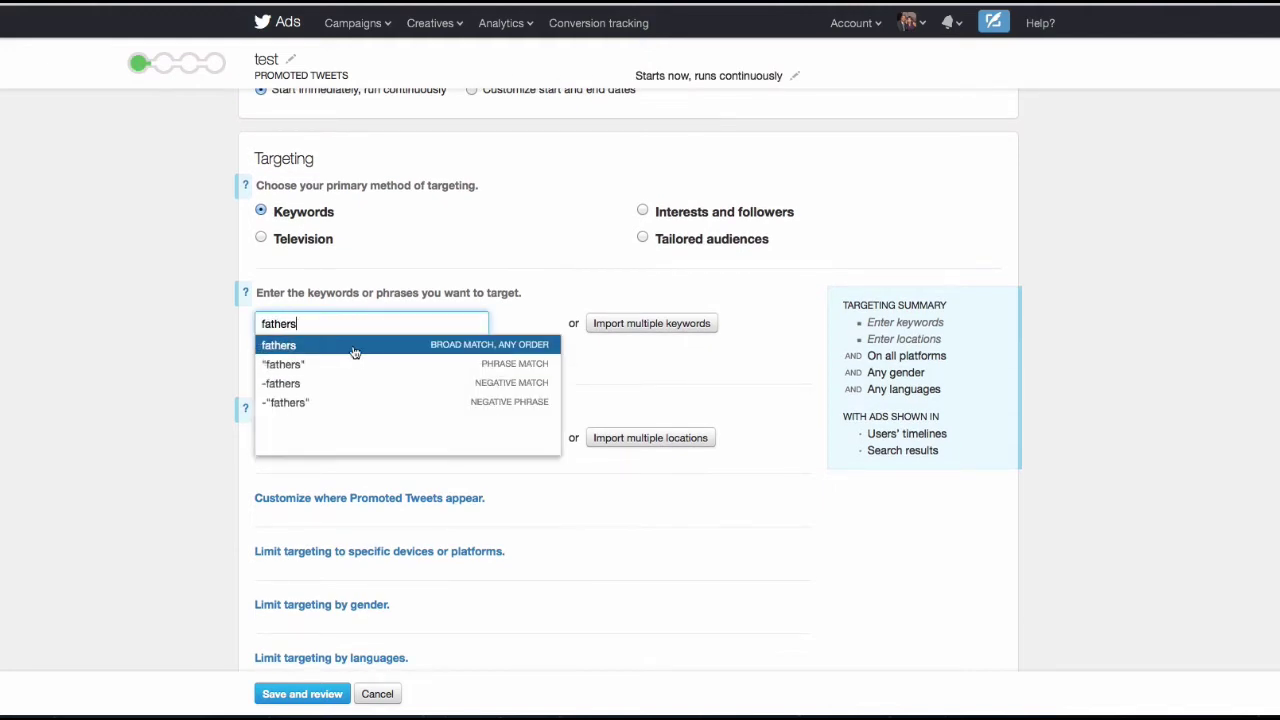
mouse_move(354, 352)
text(day)
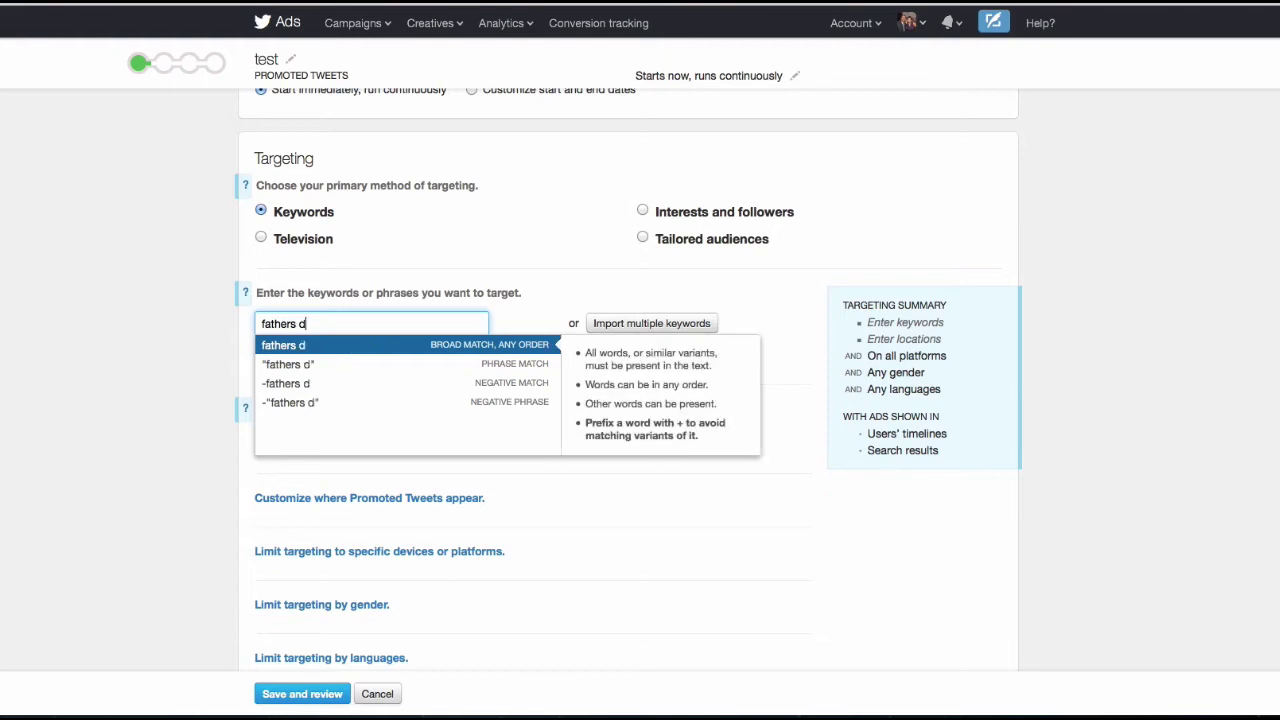
click(355, 352)
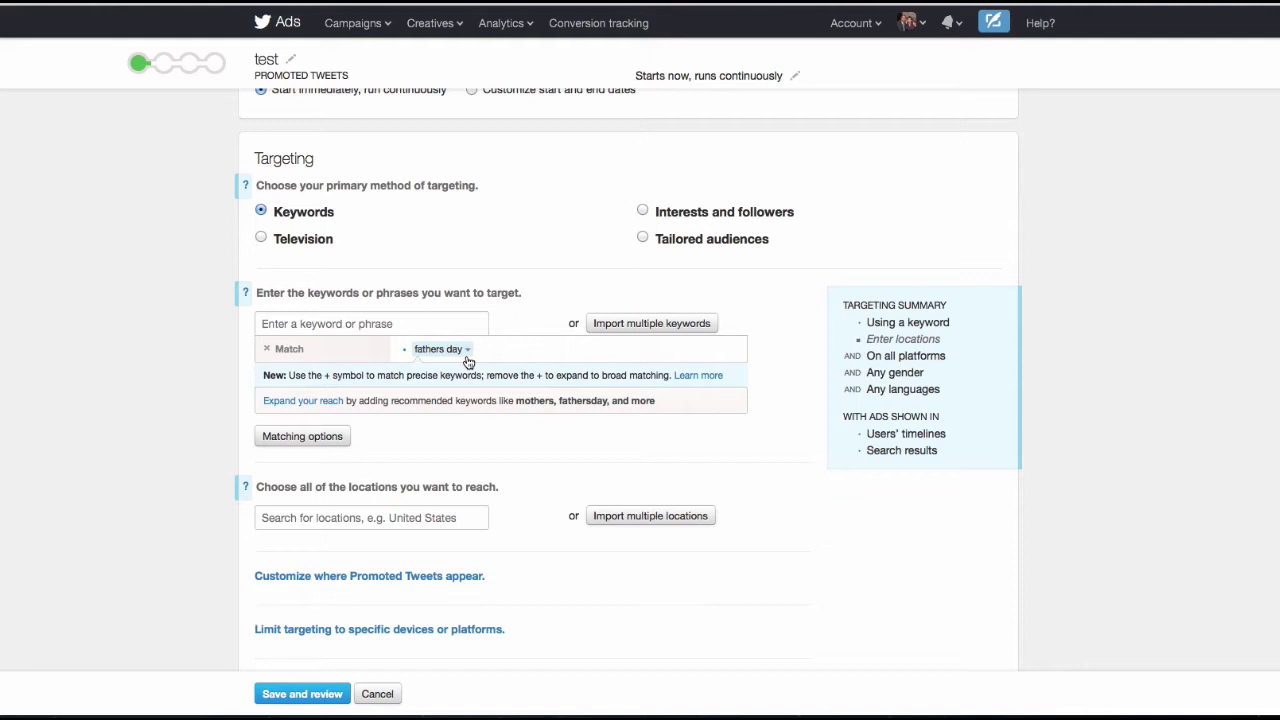
click(358, 322)
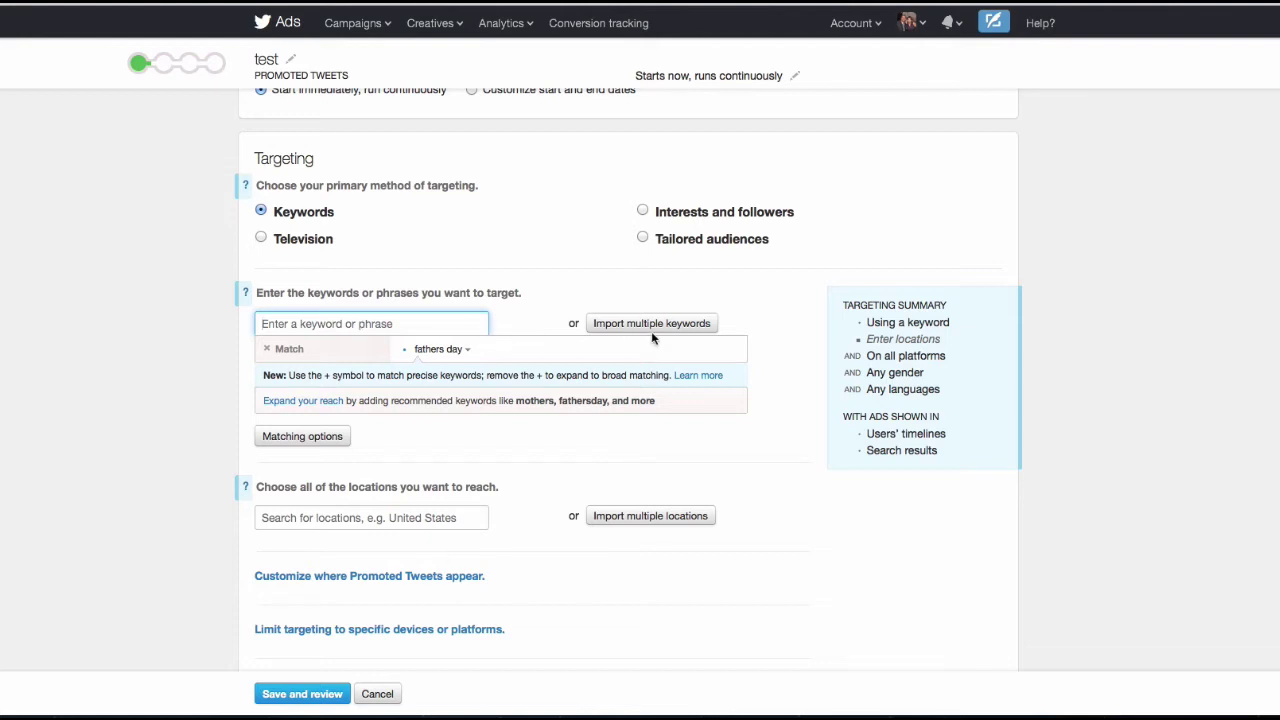
Add the country United States as the campaign's target location
scroll(660, 333, down, 1)
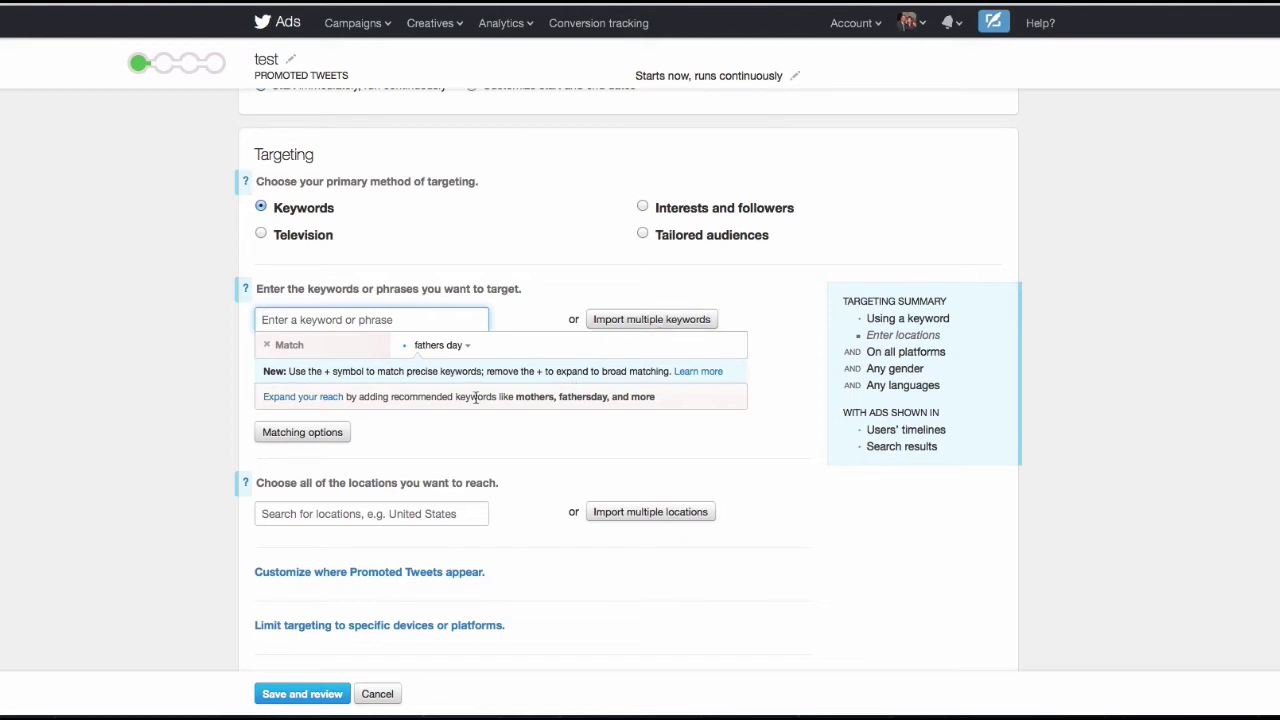
scroll(476, 397, down, 3)
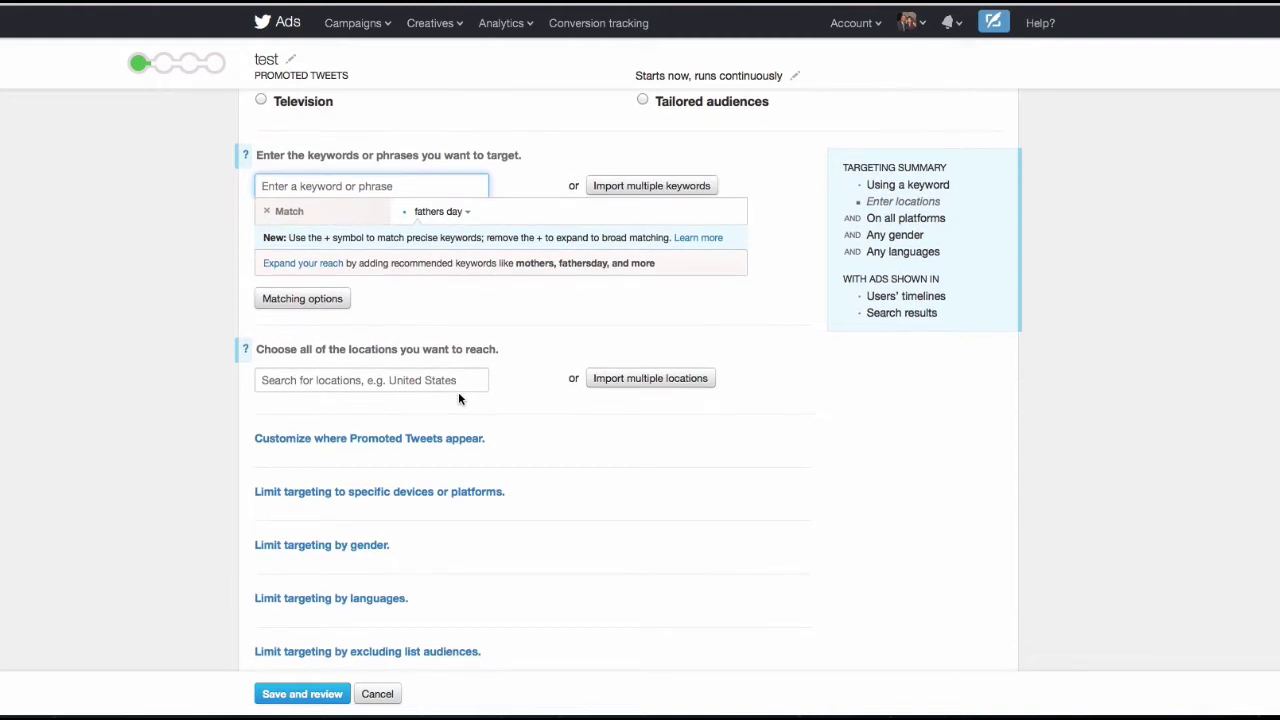
click(380, 380)
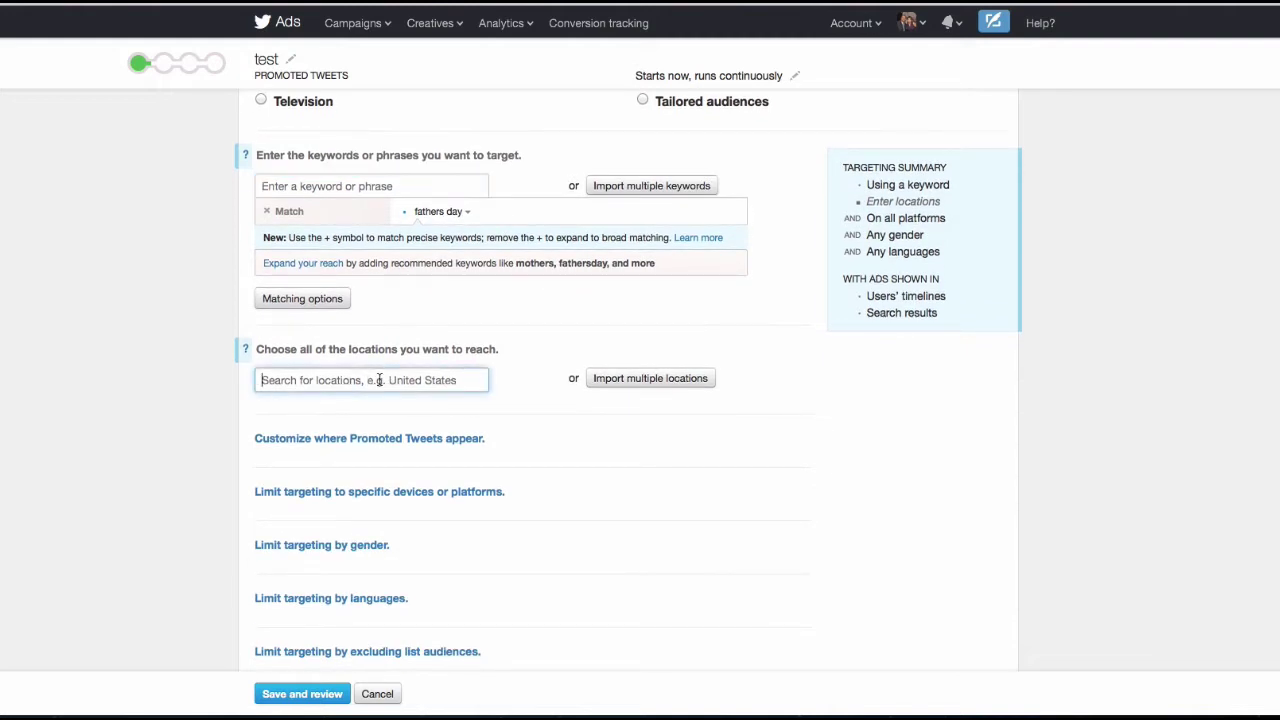
text(United)
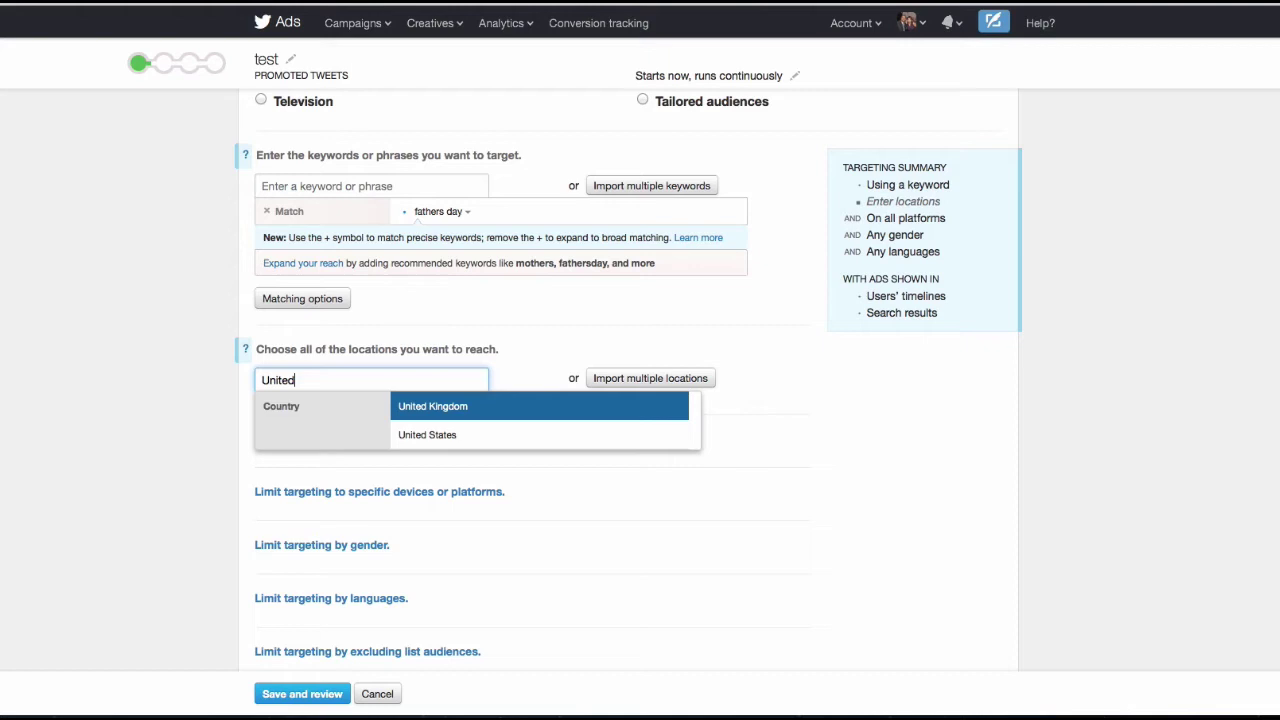
click(474, 434)
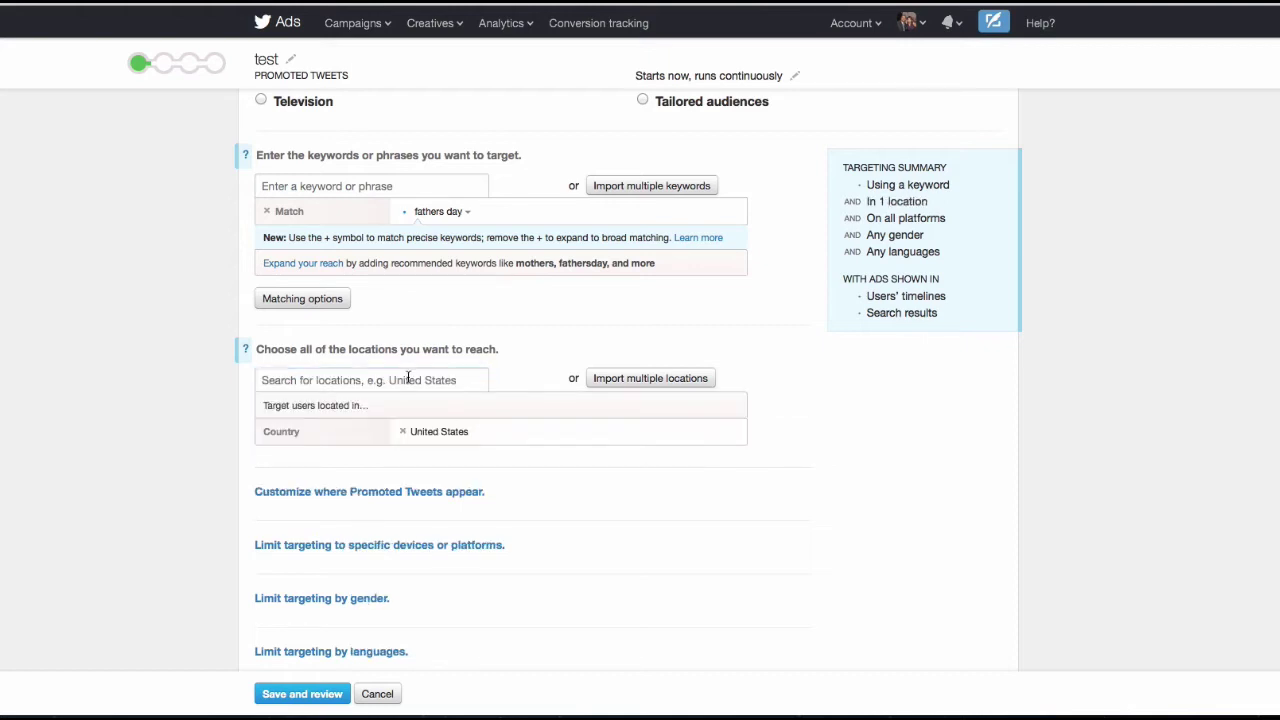
Expand the Promoted Tweets placement options and exclude Blackberry phones and tablets and mobile web on other devices from the device targeting
scroll(595, 447, down, 2)
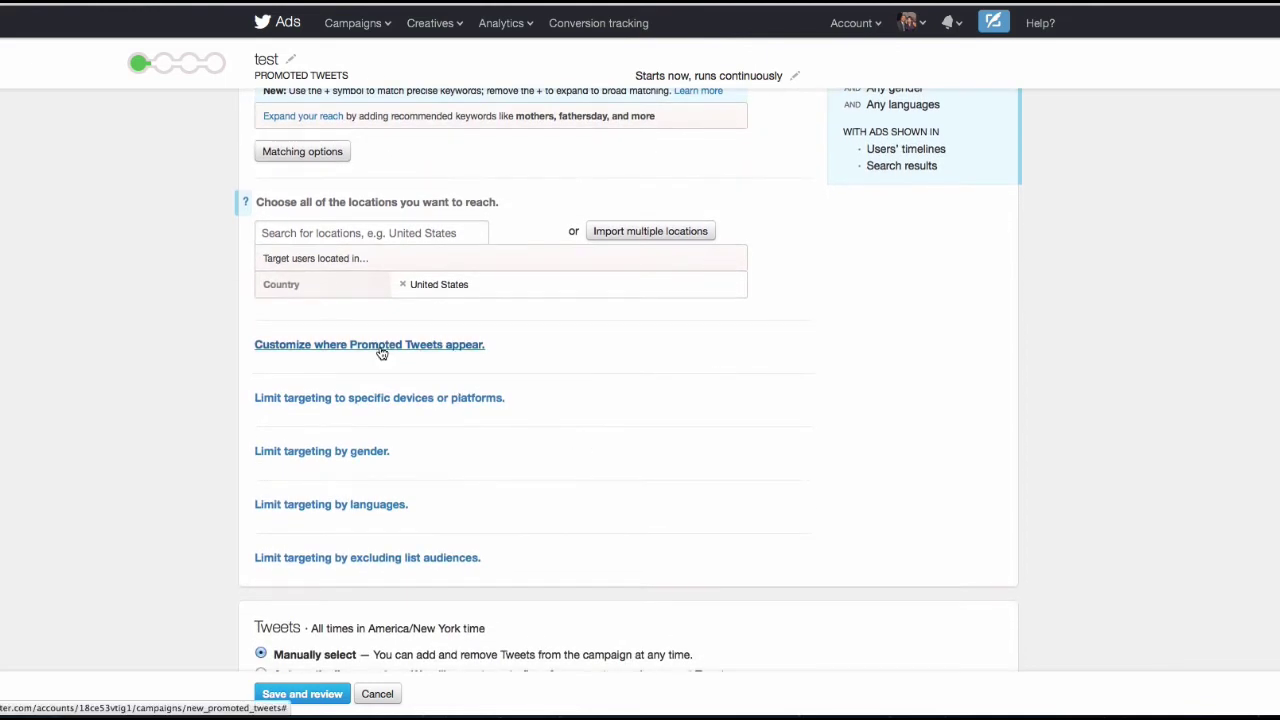
click(381, 346)
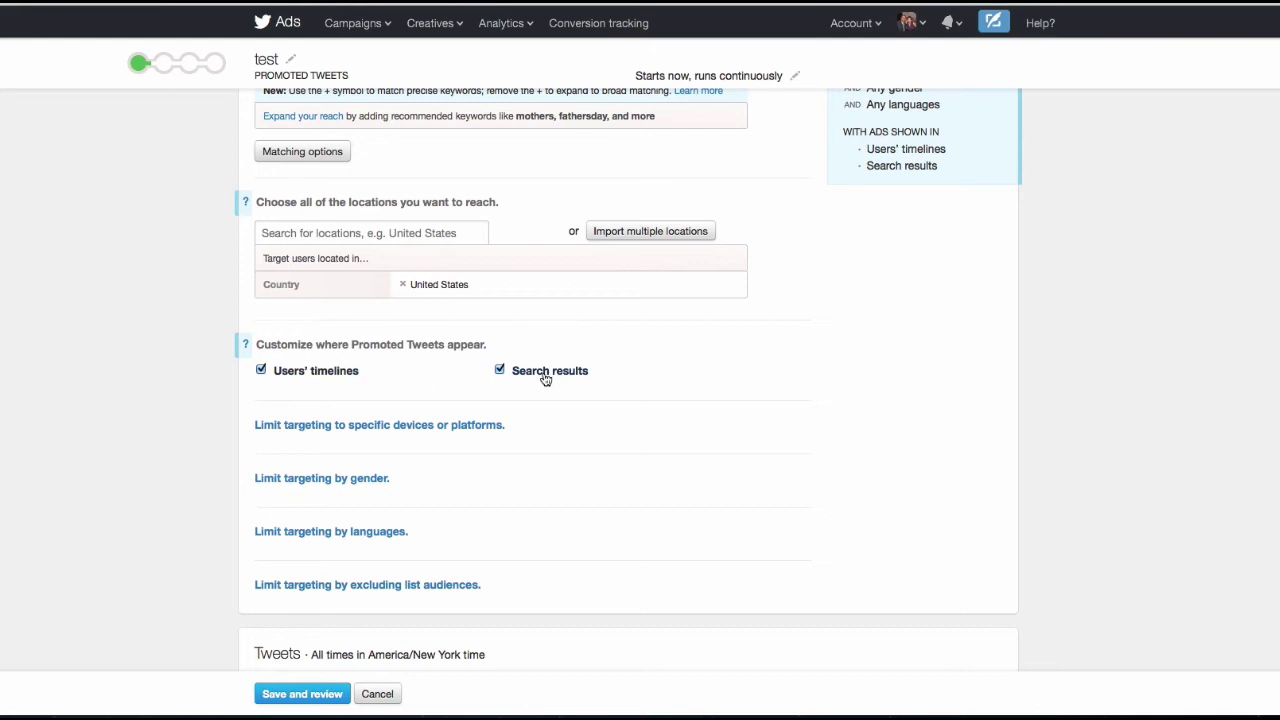
click(415, 425)
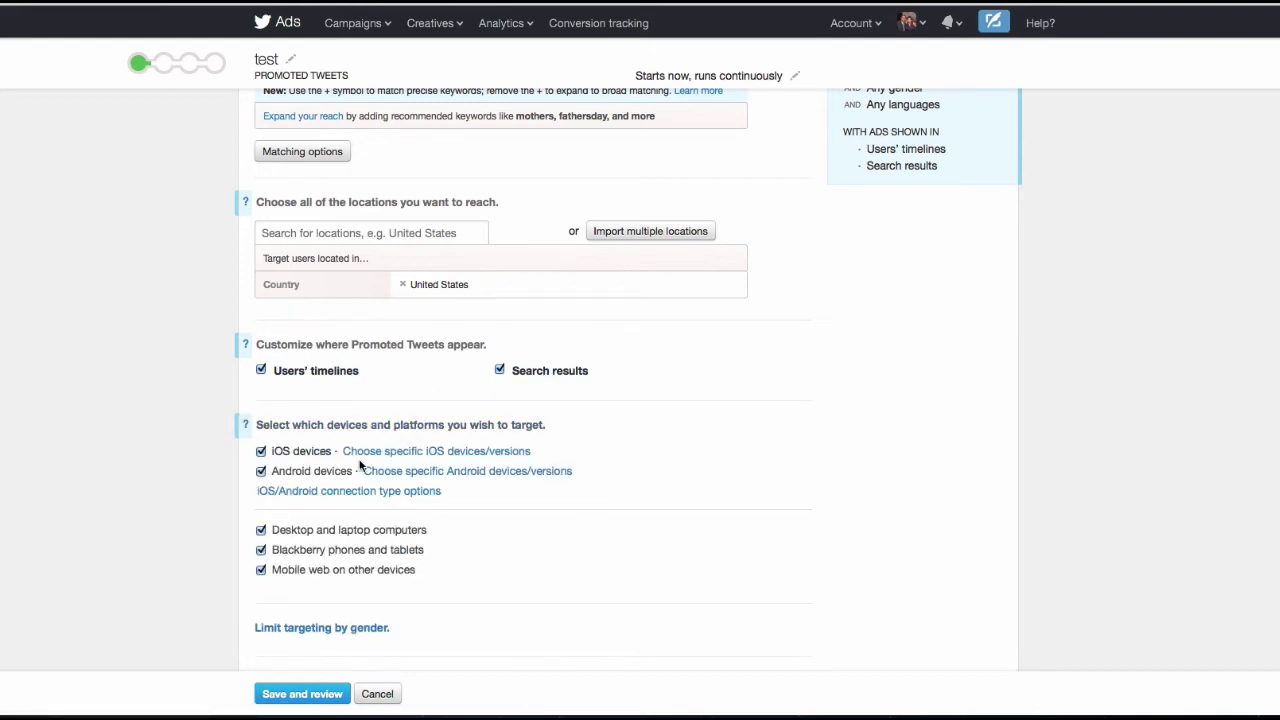
scroll(443, 455, down, 2)
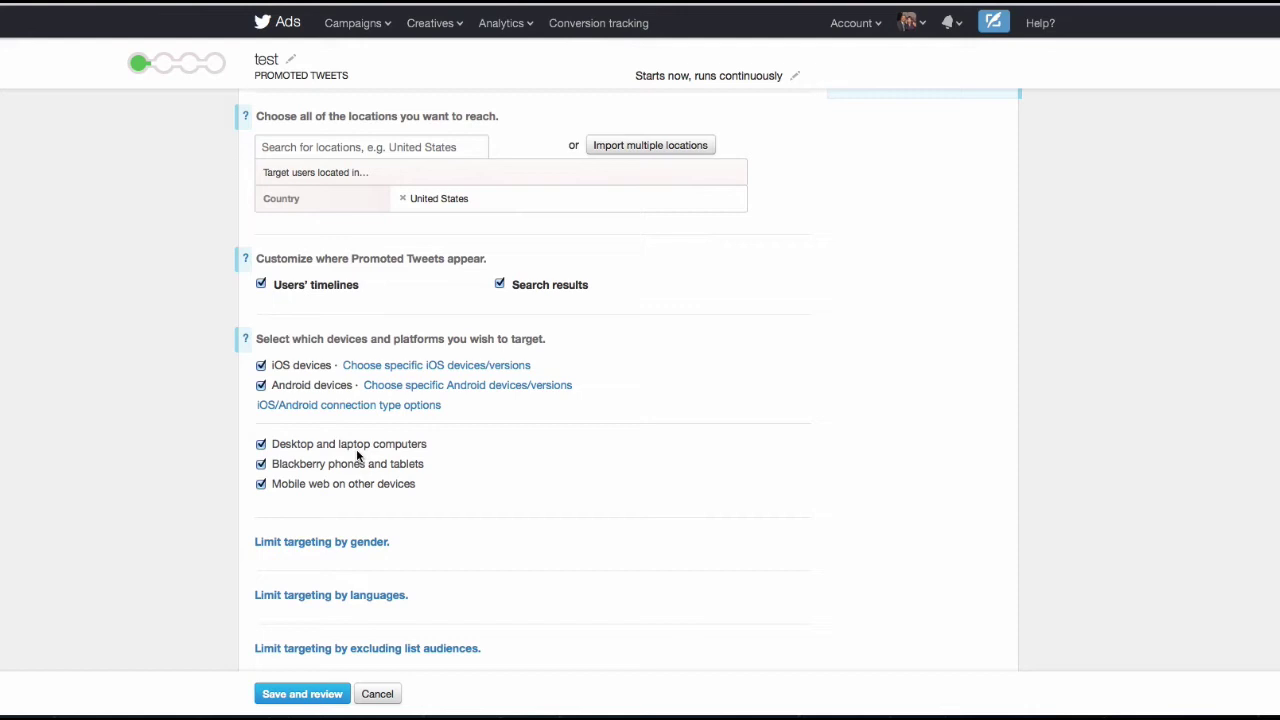
click(262, 465)
click(262, 485)
scroll(270, 392, down, 1)
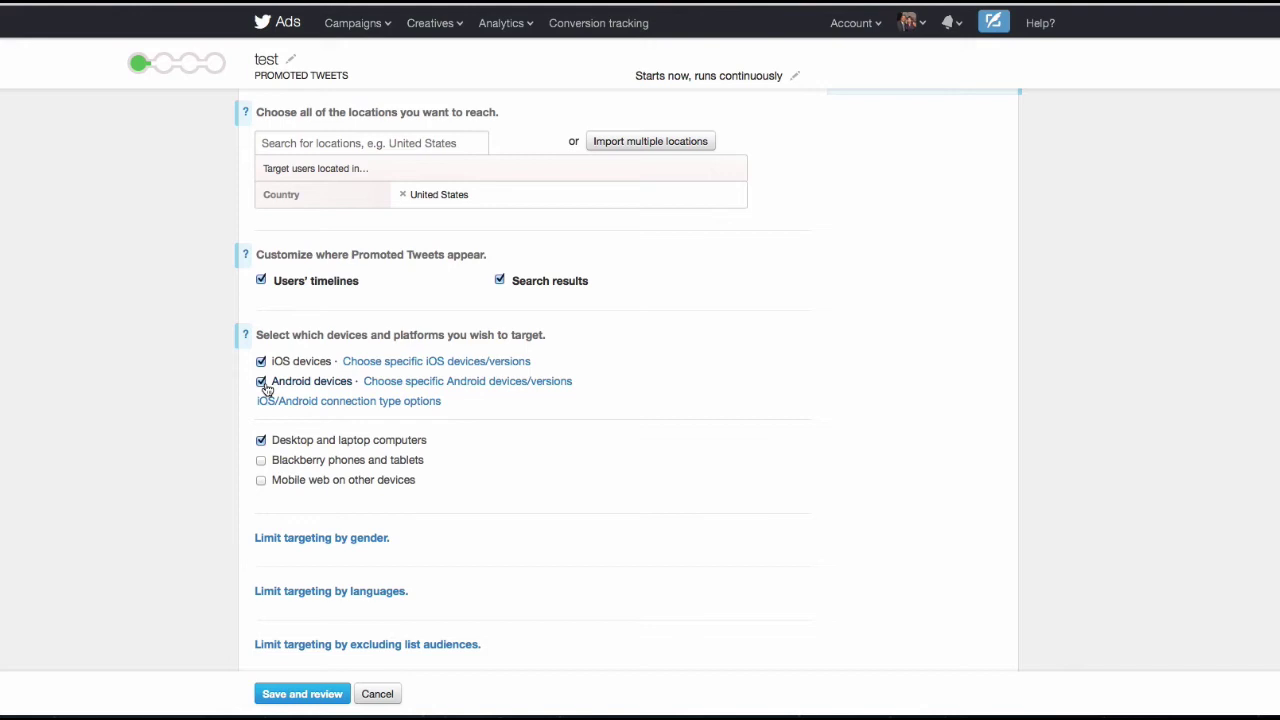
Expand the options for limiting targeting by gender, by languages and by excluding list audiences
scroll(266, 390, down, 2)
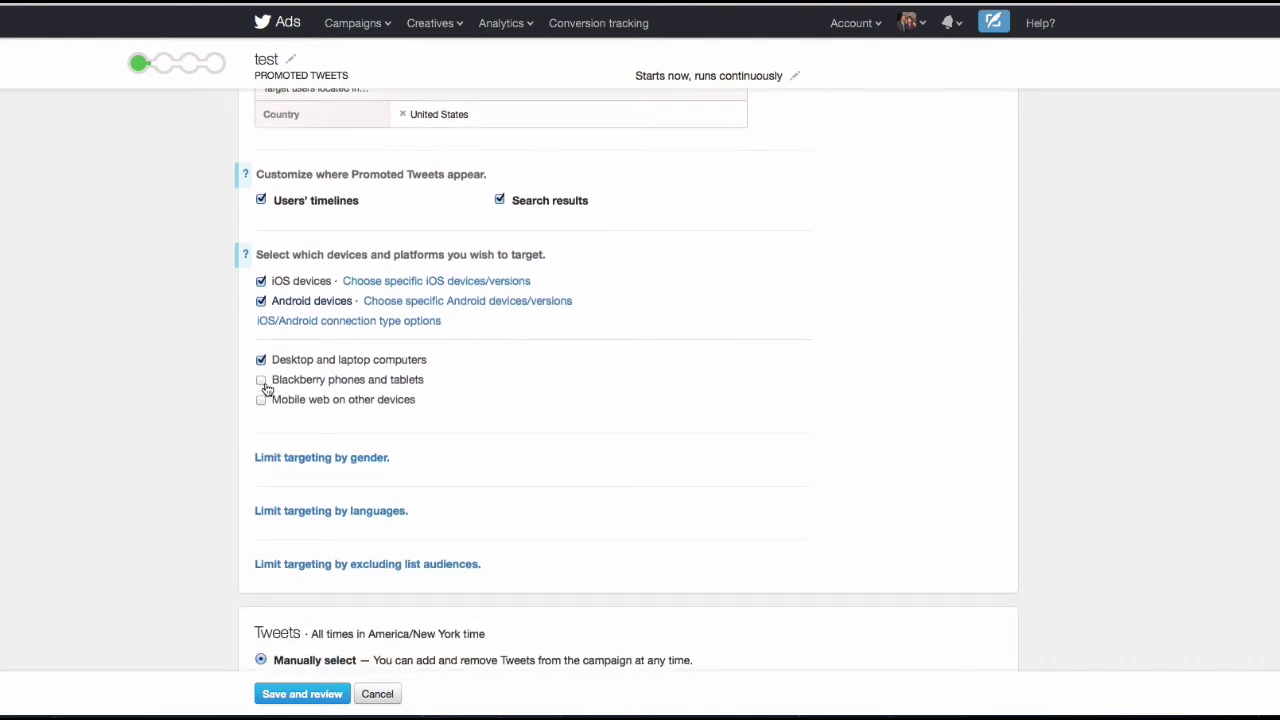
click(303, 457)
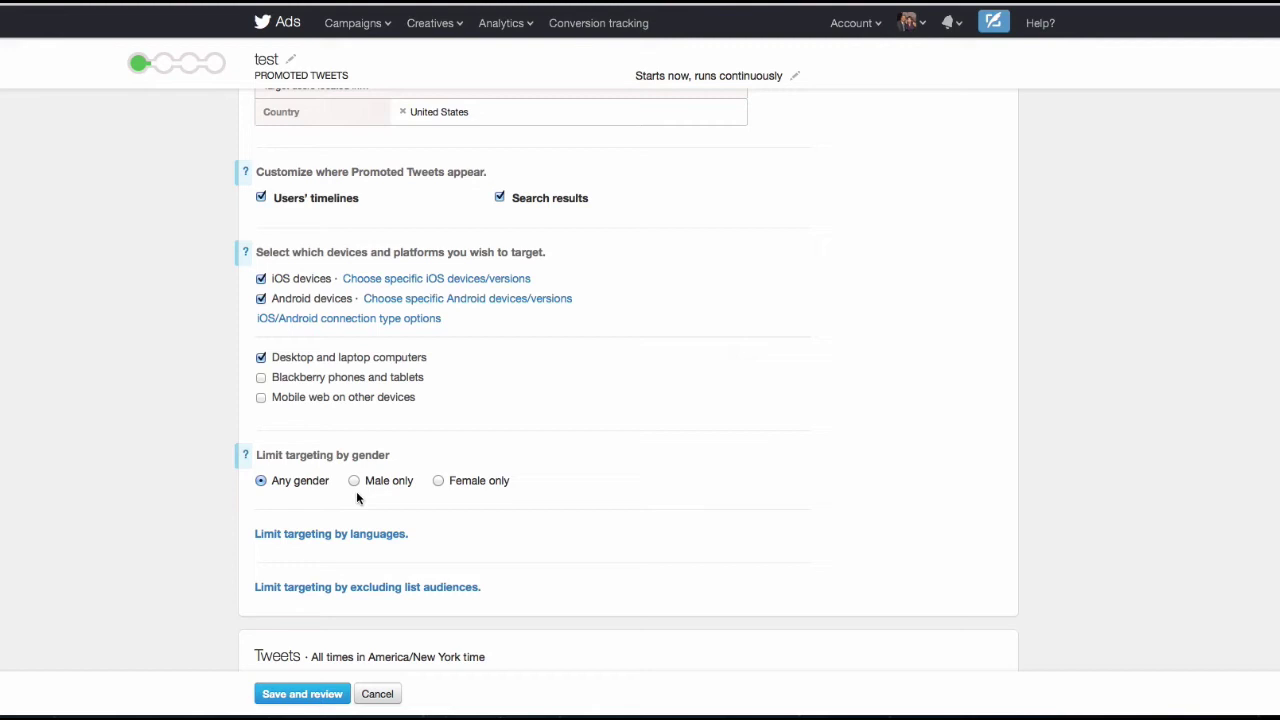
scroll(356, 491, down, 2)
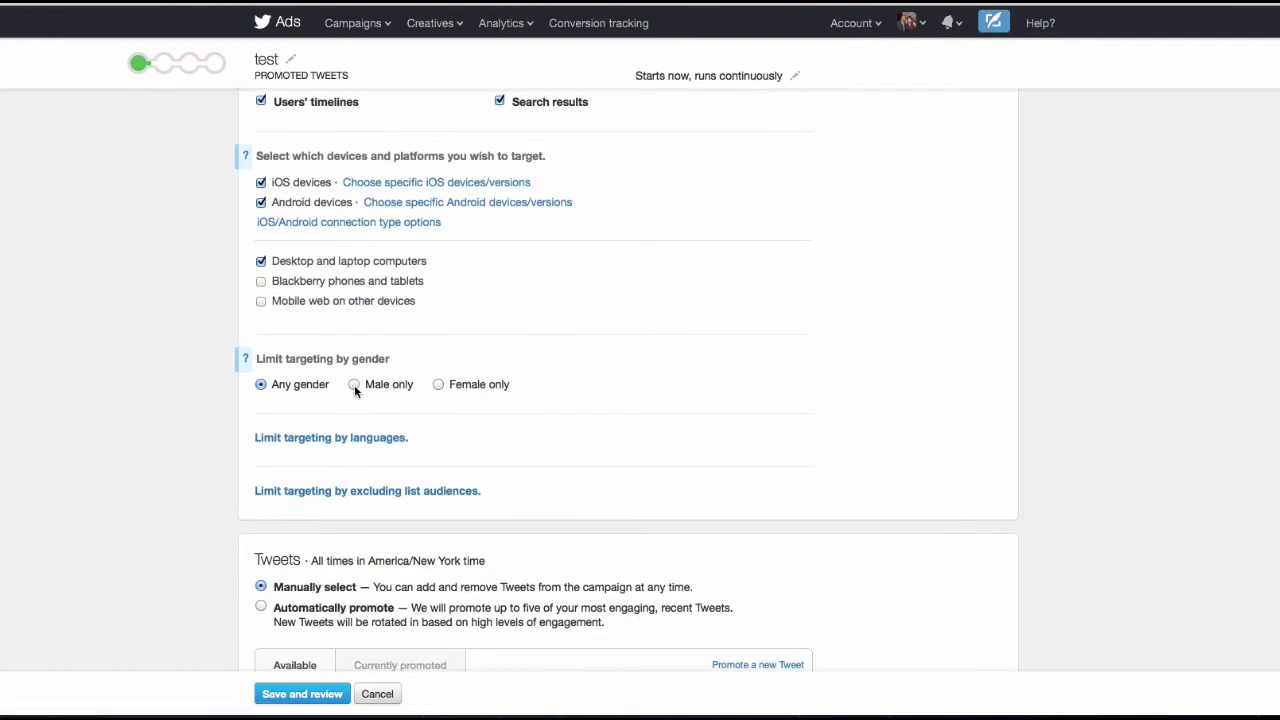
click(311, 442)
scroll(312, 455, down, 2)
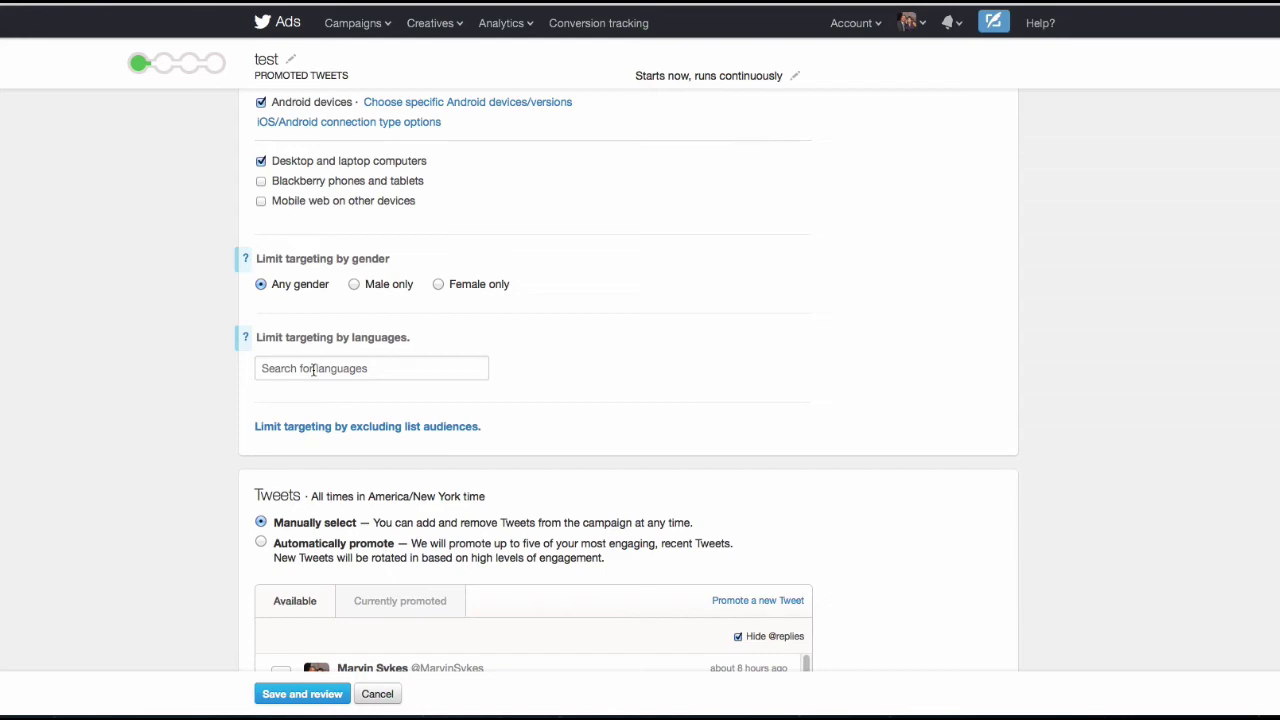
scroll(313, 370, down, 1)
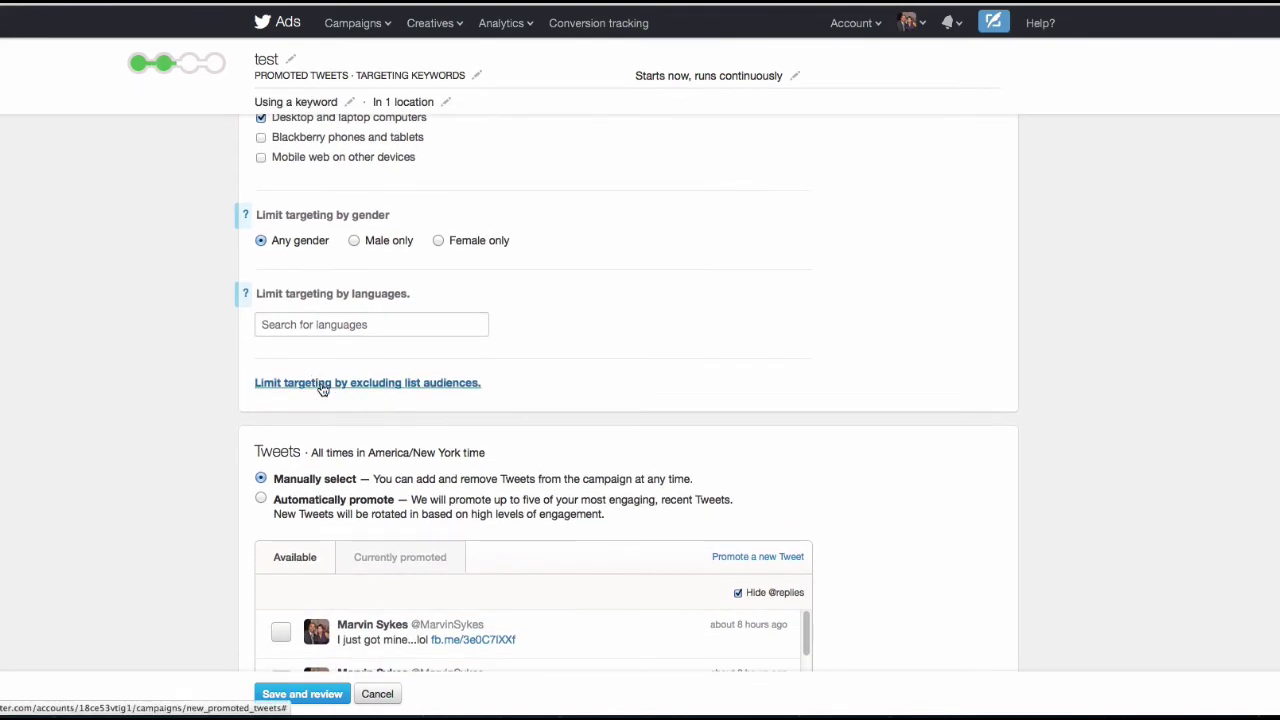
scroll(322, 386, down, 1)
click(320, 329)
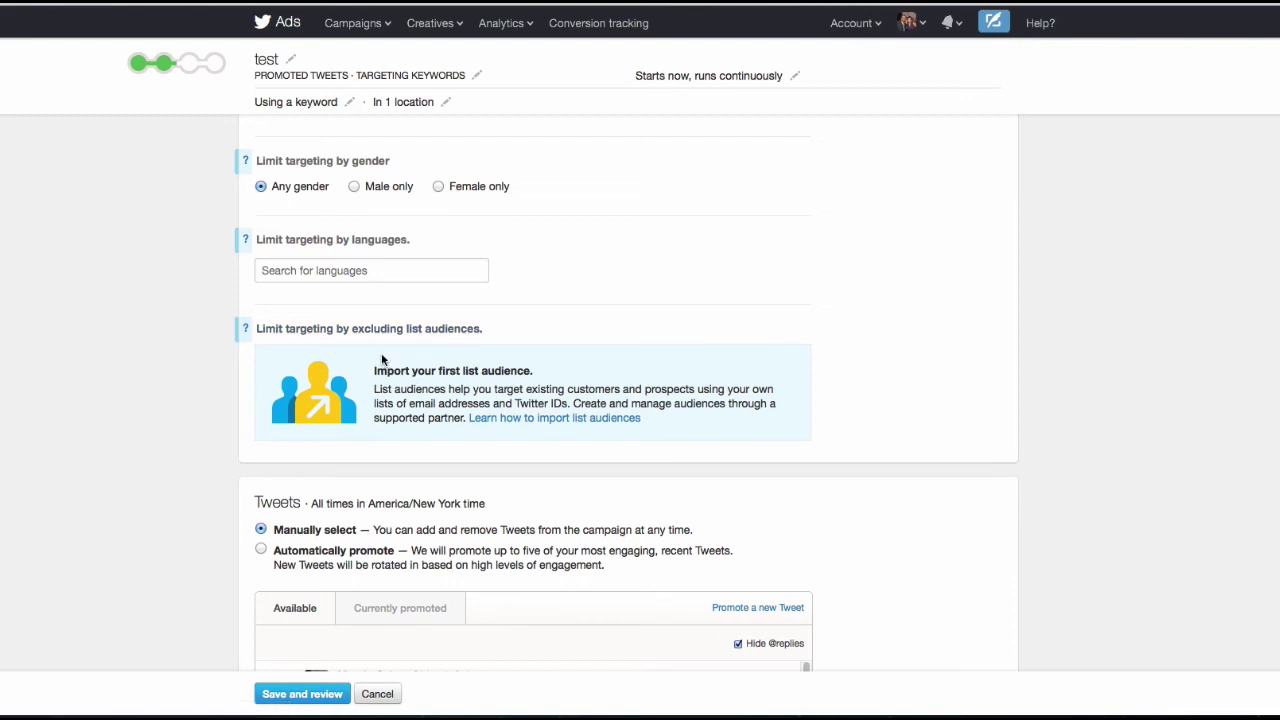
Review the manual and automatic Tweet selection options and the available Tweets that can be promoted
scroll(382, 365, down, 4)
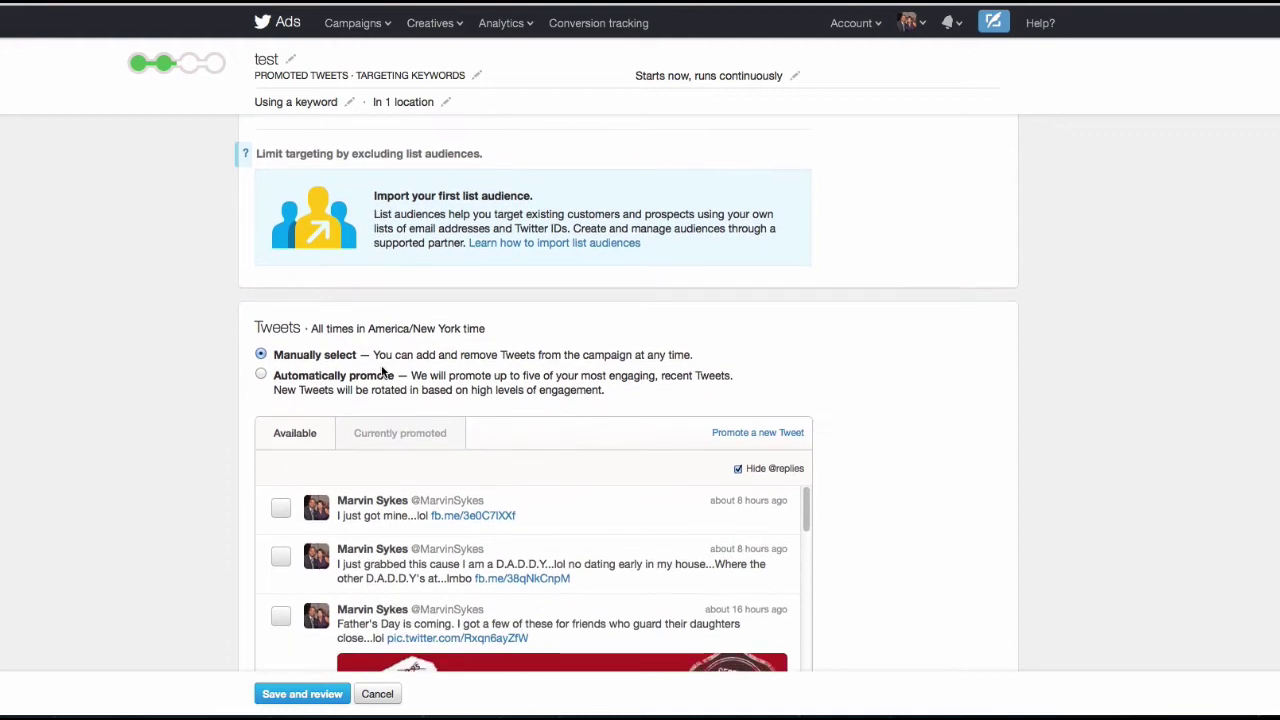
scroll(381, 370, down, 2)
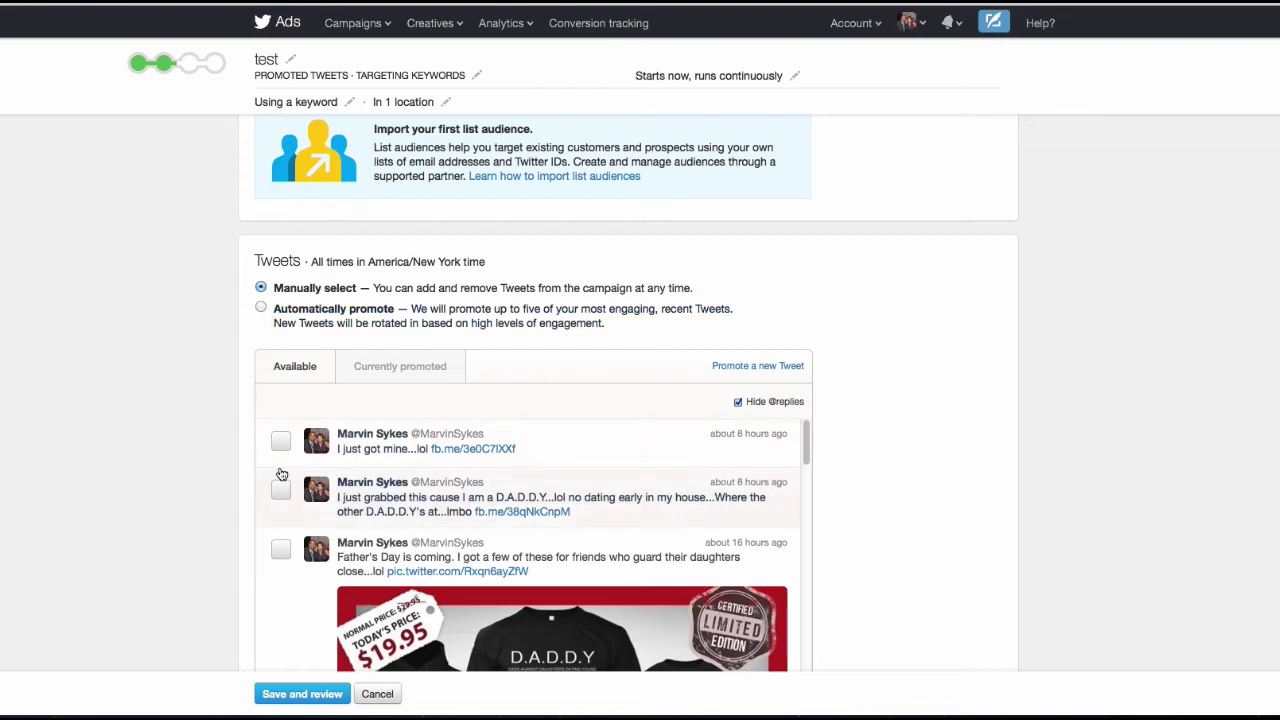
scroll(282, 474, down, 2)
scroll(282, 474, down, 2)
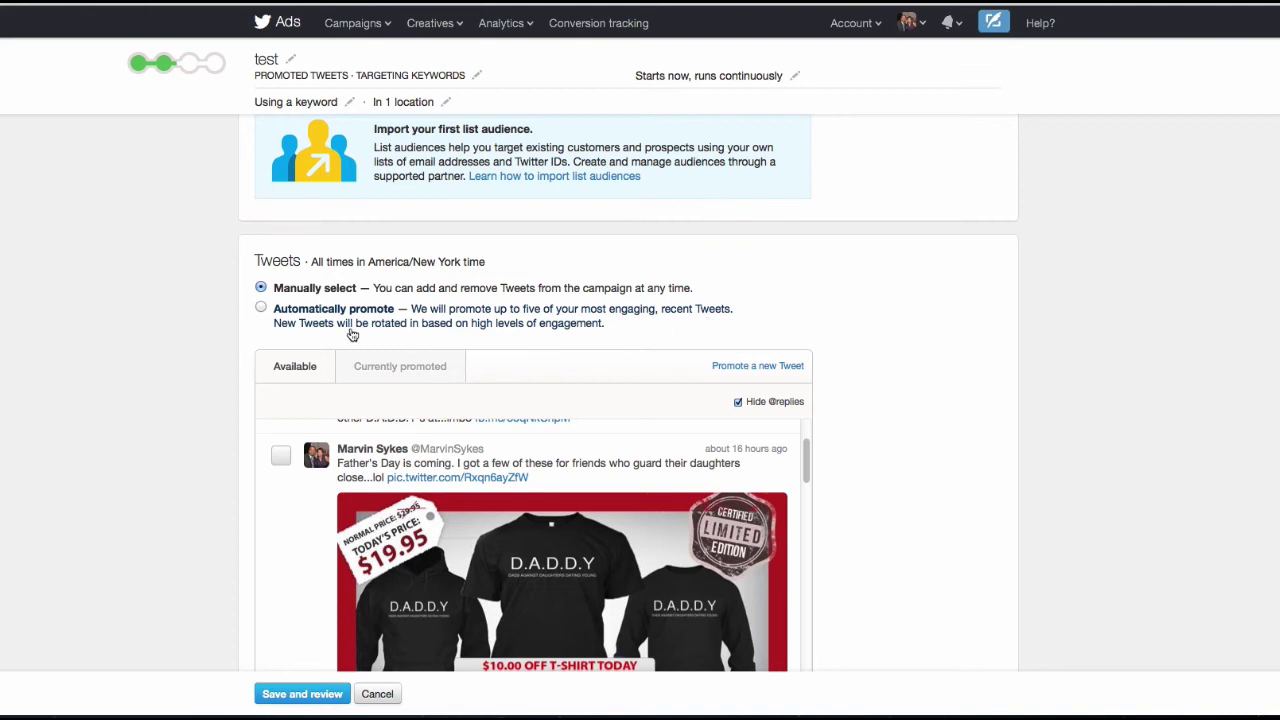
scroll(200, 355, down, 2)
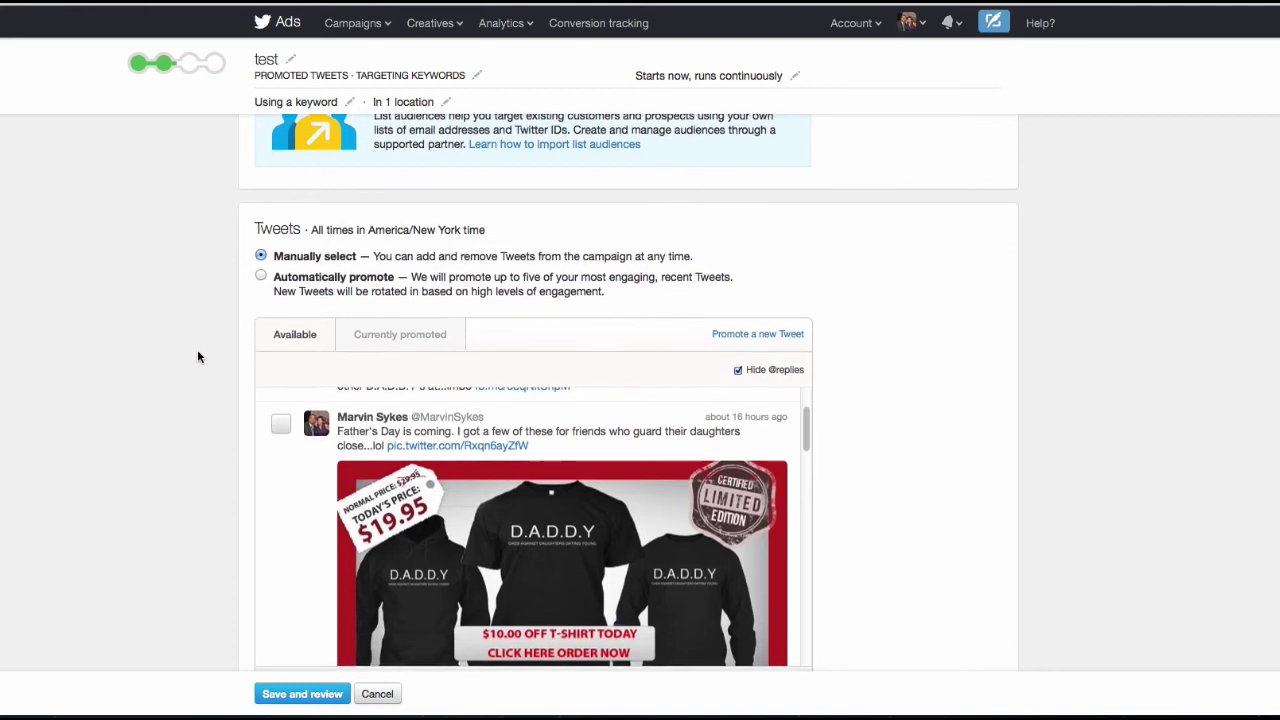
scroll(197, 356, down, 2)
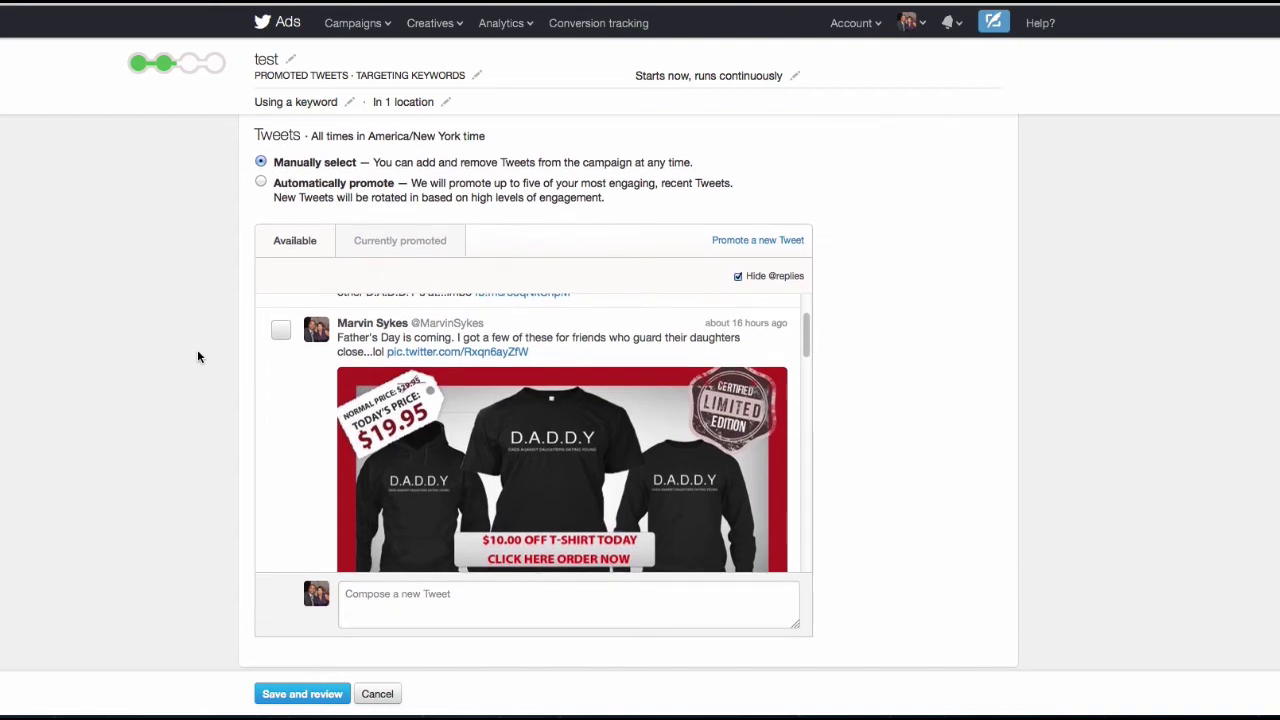
Set the campaign's total budget to $75 and its daily maximum to $5
scroll(197, 356, down, 6)
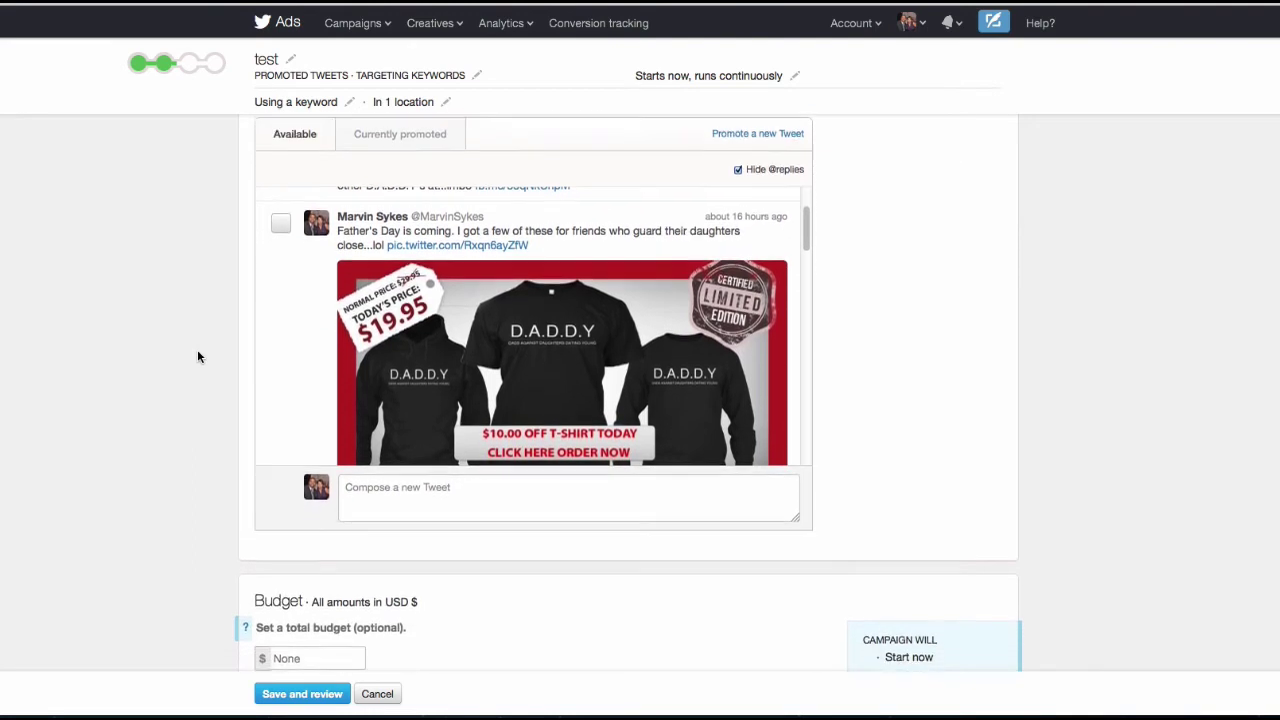
scroll(197, 356, down, 5)
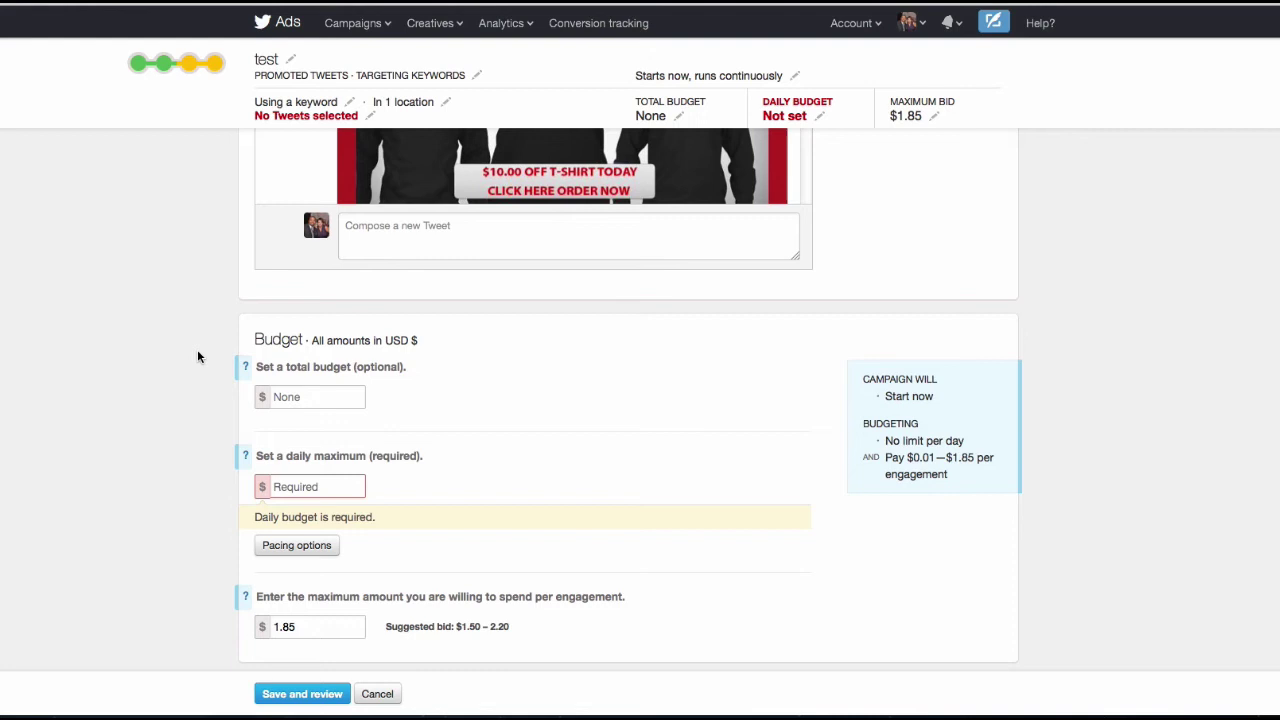
click(297, 393)
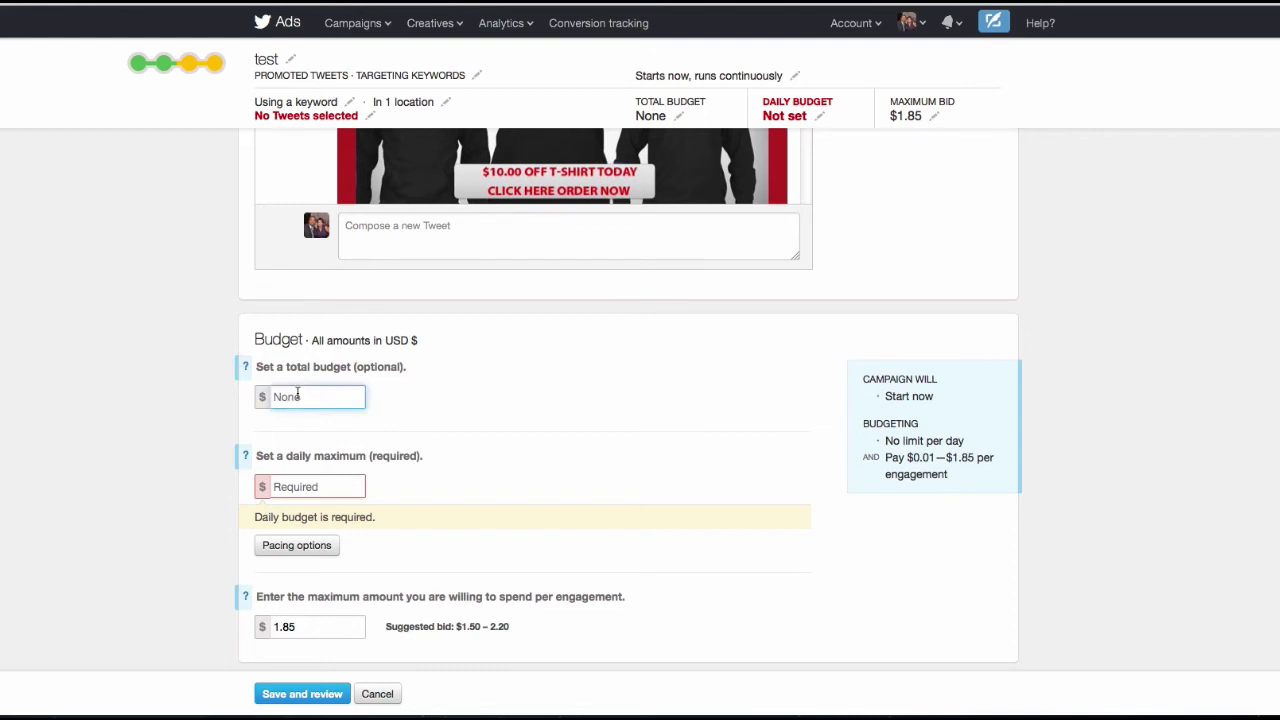
text(75)
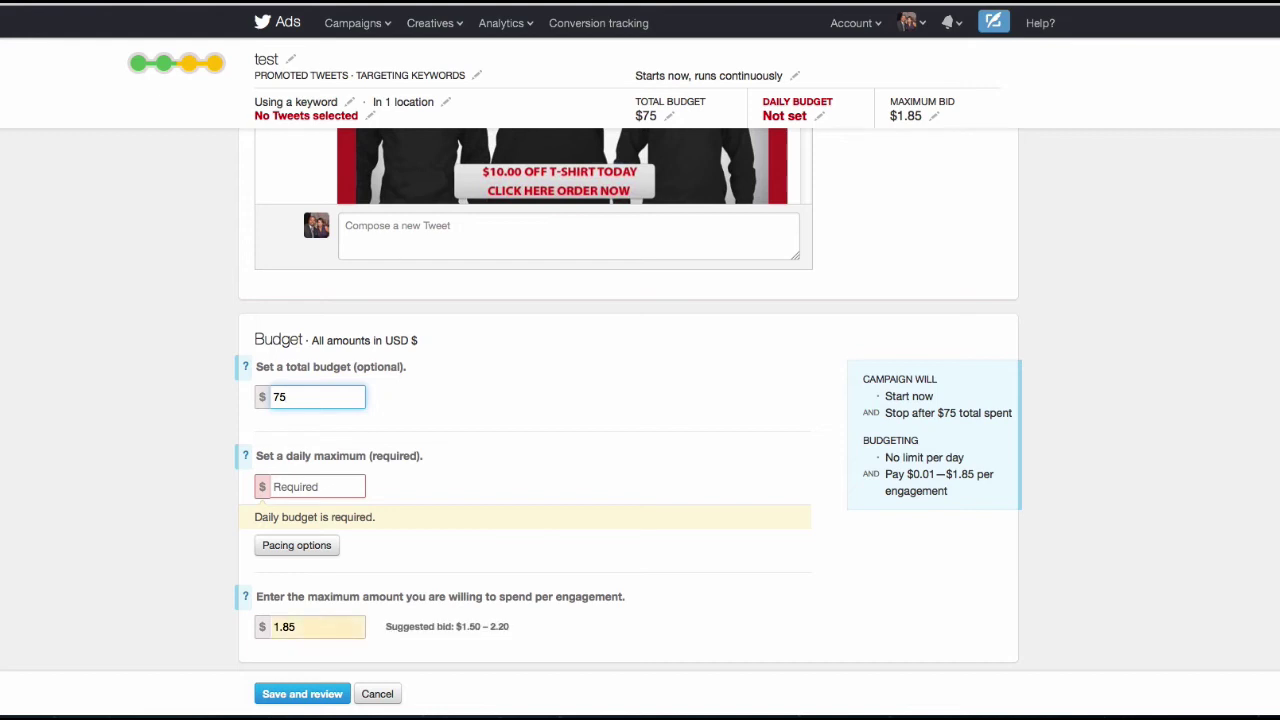
click(313, 487)
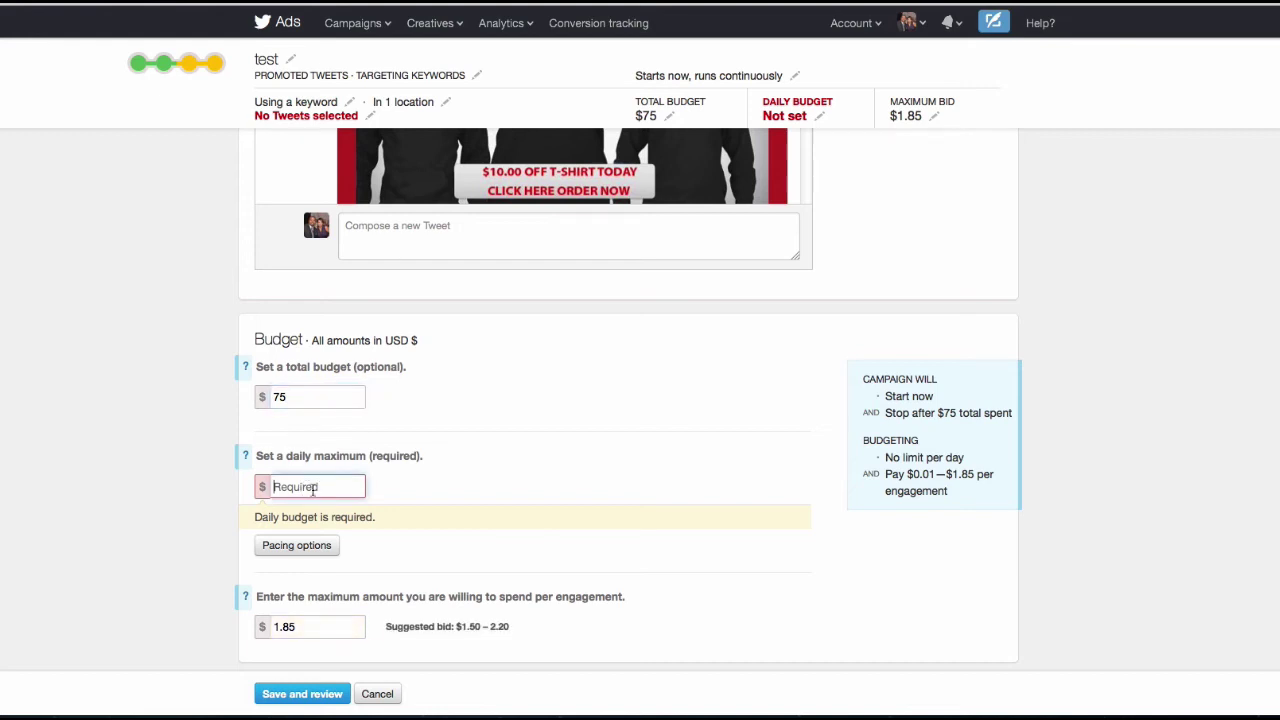
text(5)
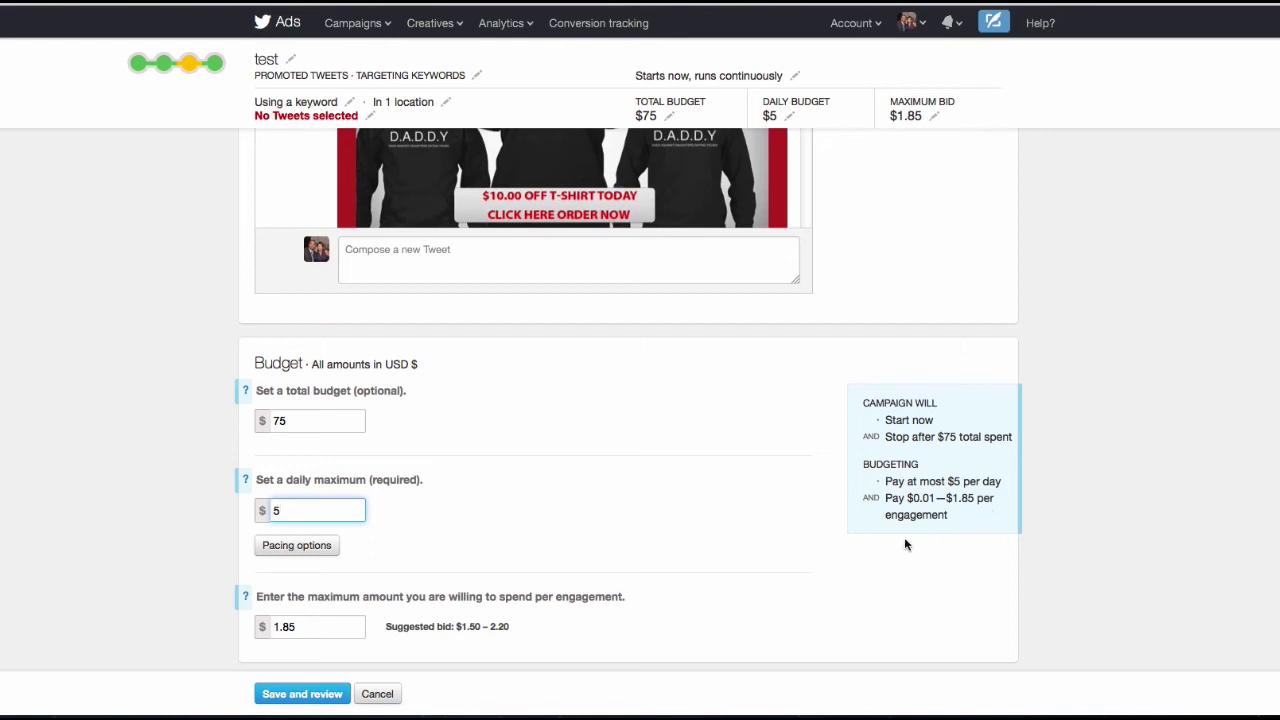
Set the maximum amount per engagement to $0.05 and save the campaign for review
drag(300, 627, 258, 627)
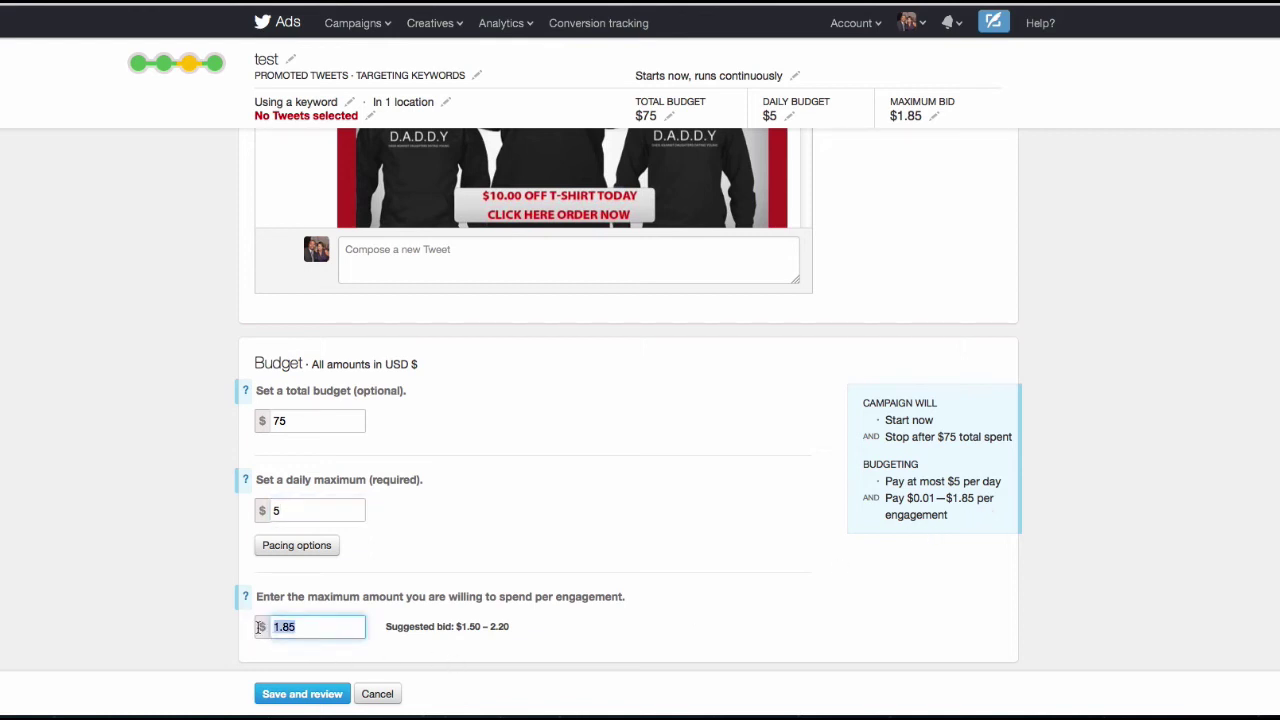
text(.)
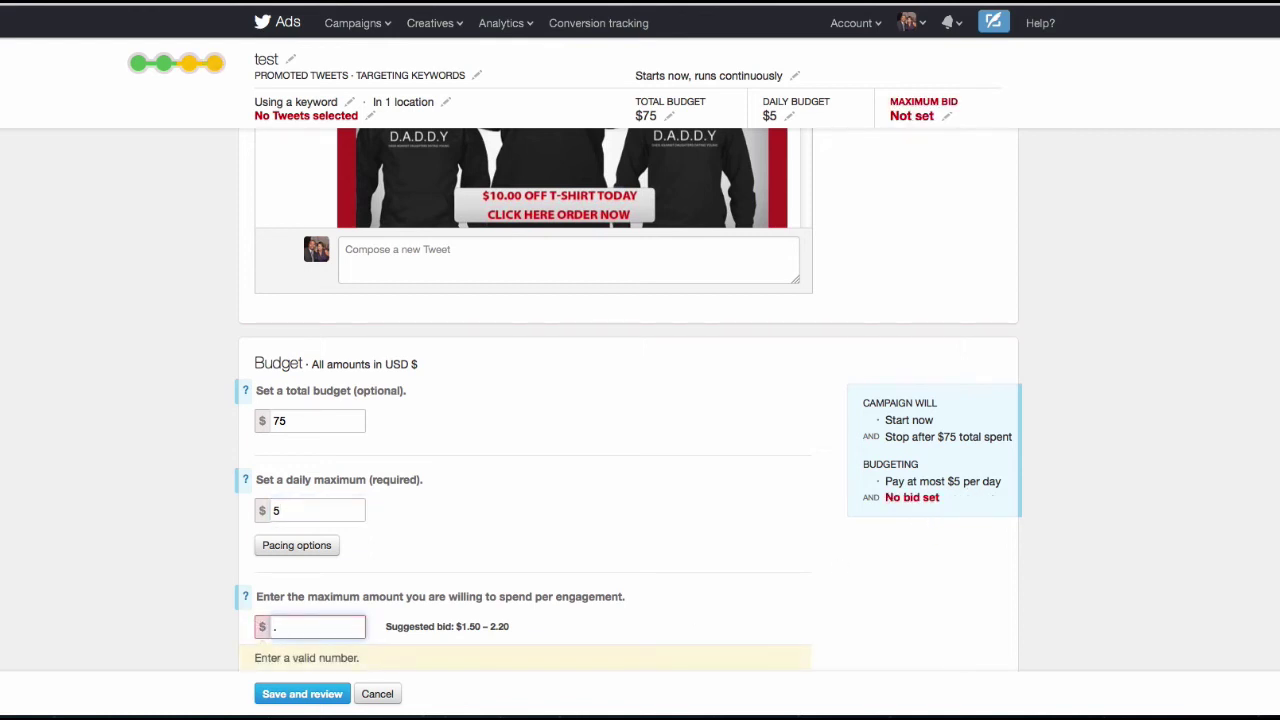
text(02)
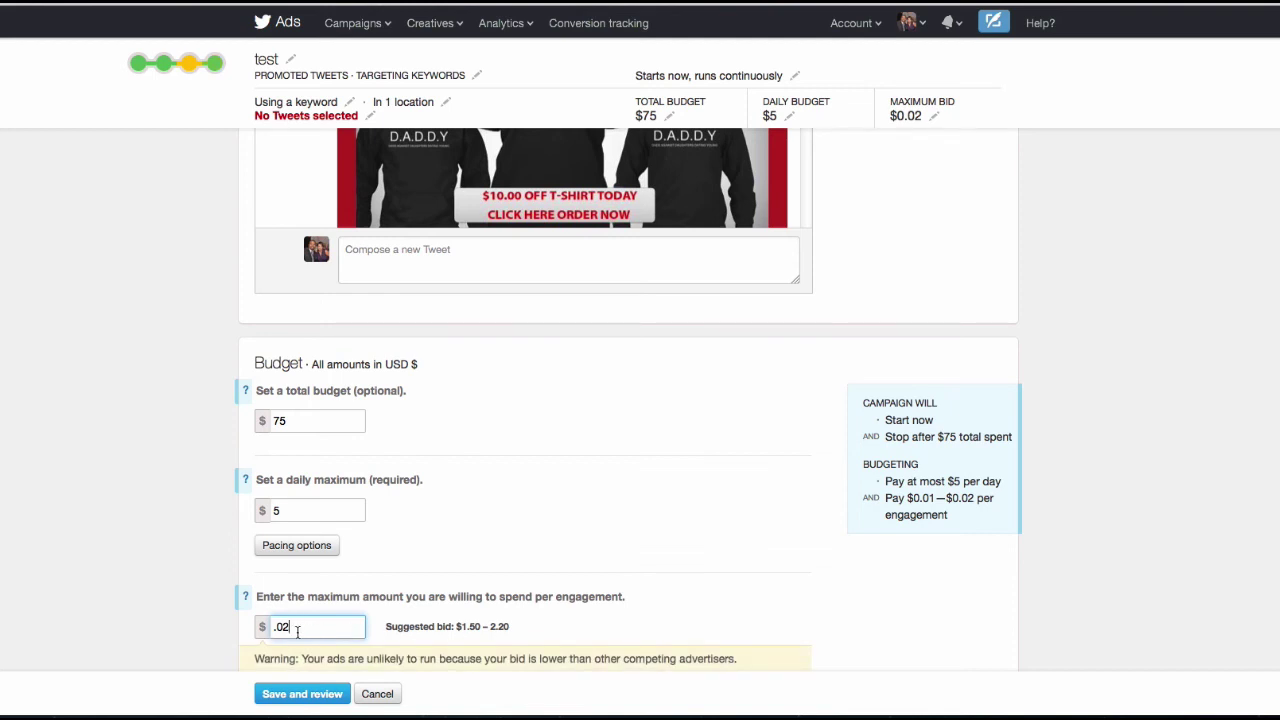
drag(276, 626, 296, 626)
text(05)
scroll(313, 202, down, 1)
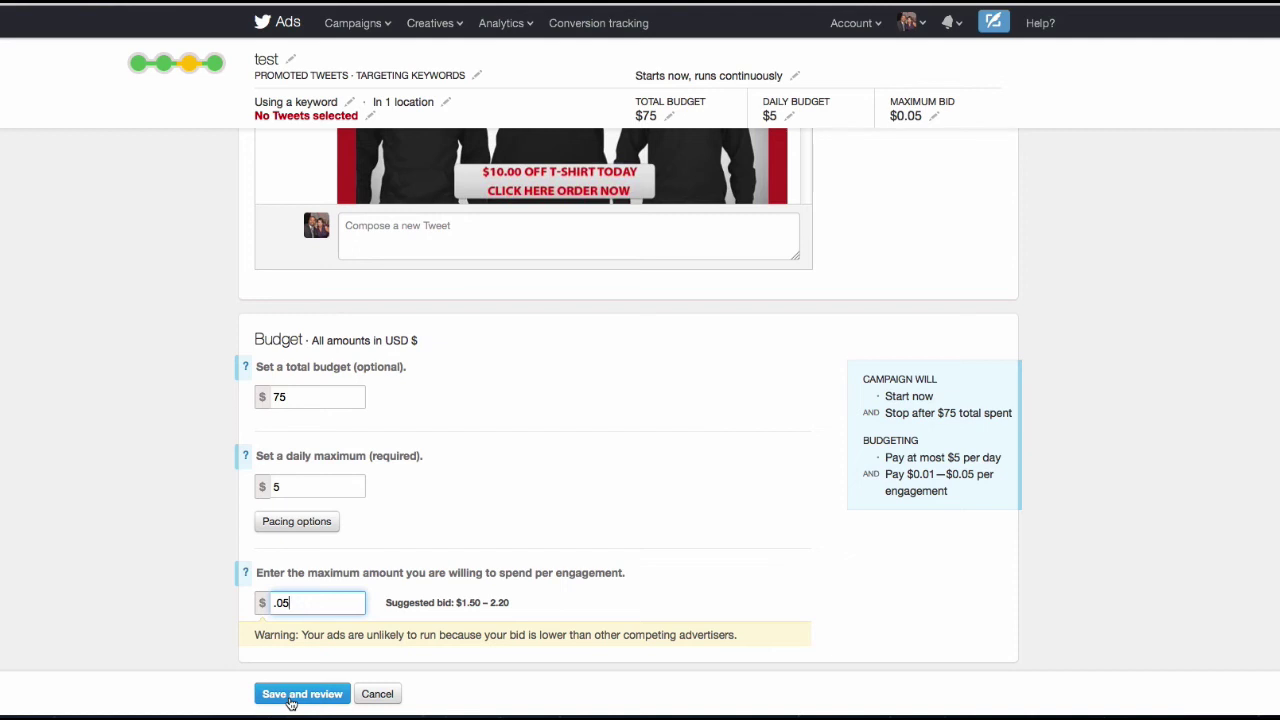
click(290, 700)
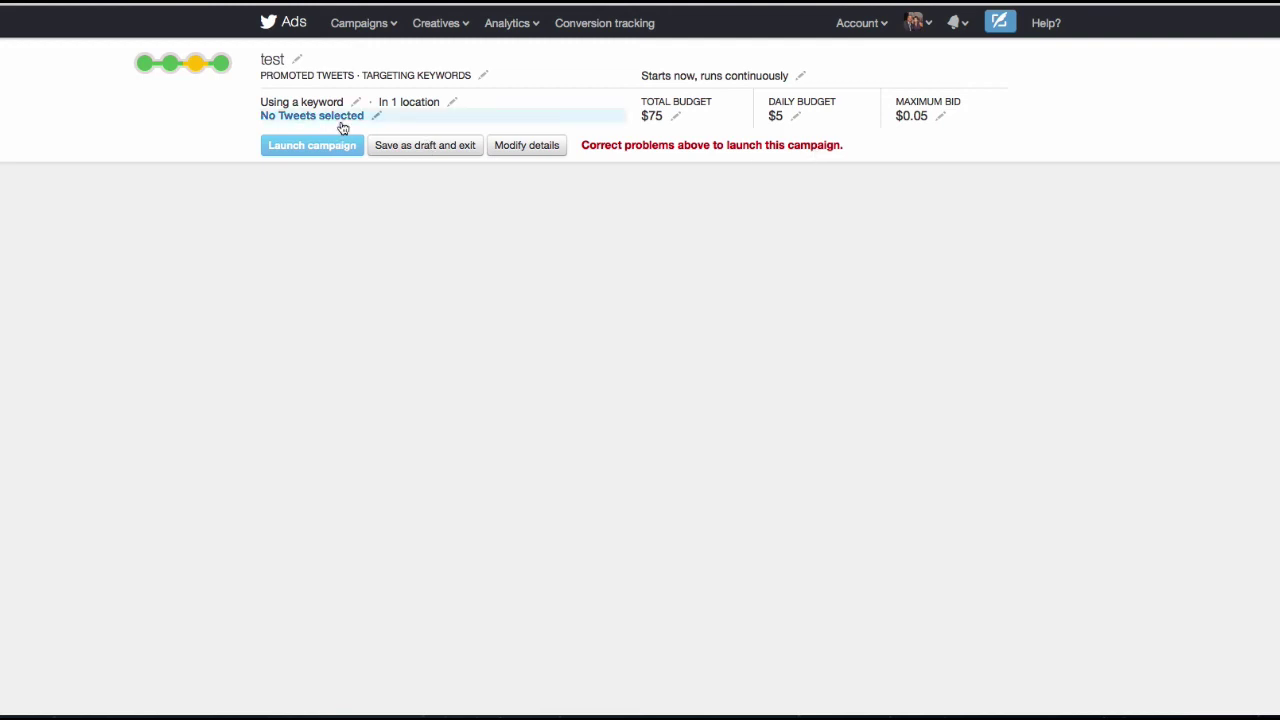
Reopen the test campaign's details for modification and look through the available Tweets and the budget settings
click(528, 147)
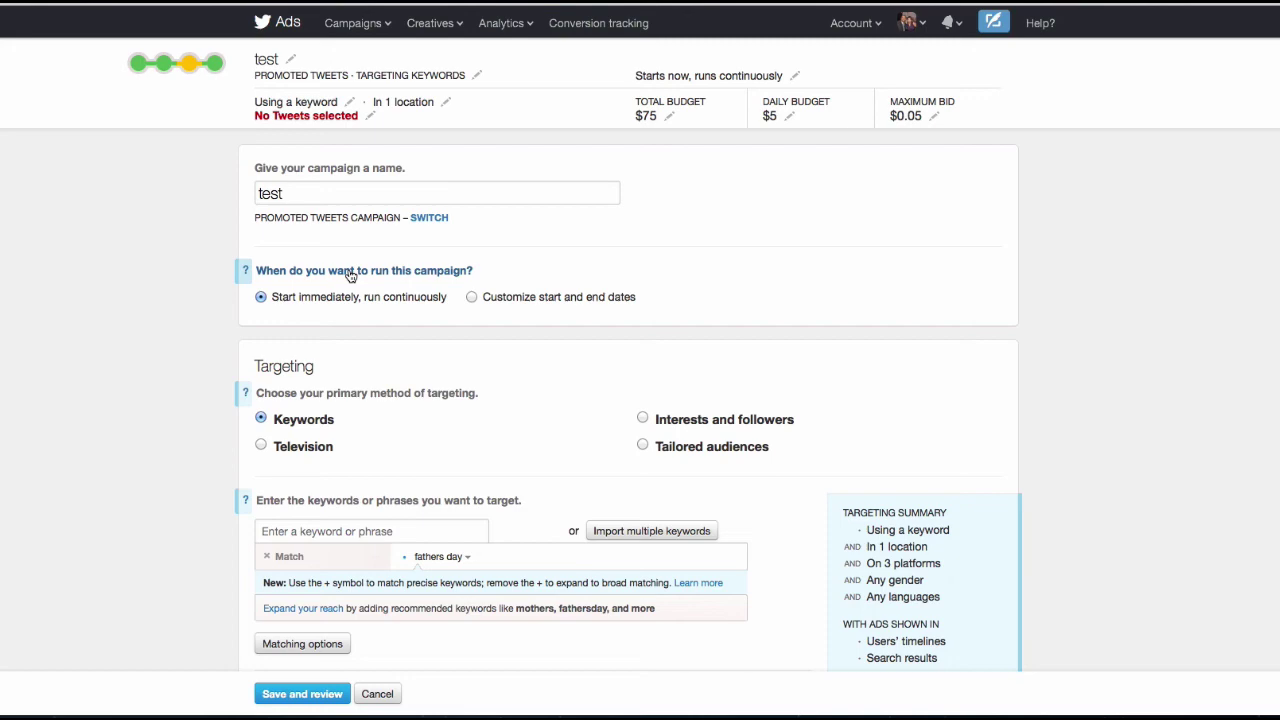
scroll(349, 277, down, 10)
scroll(338, 319, down, 10)
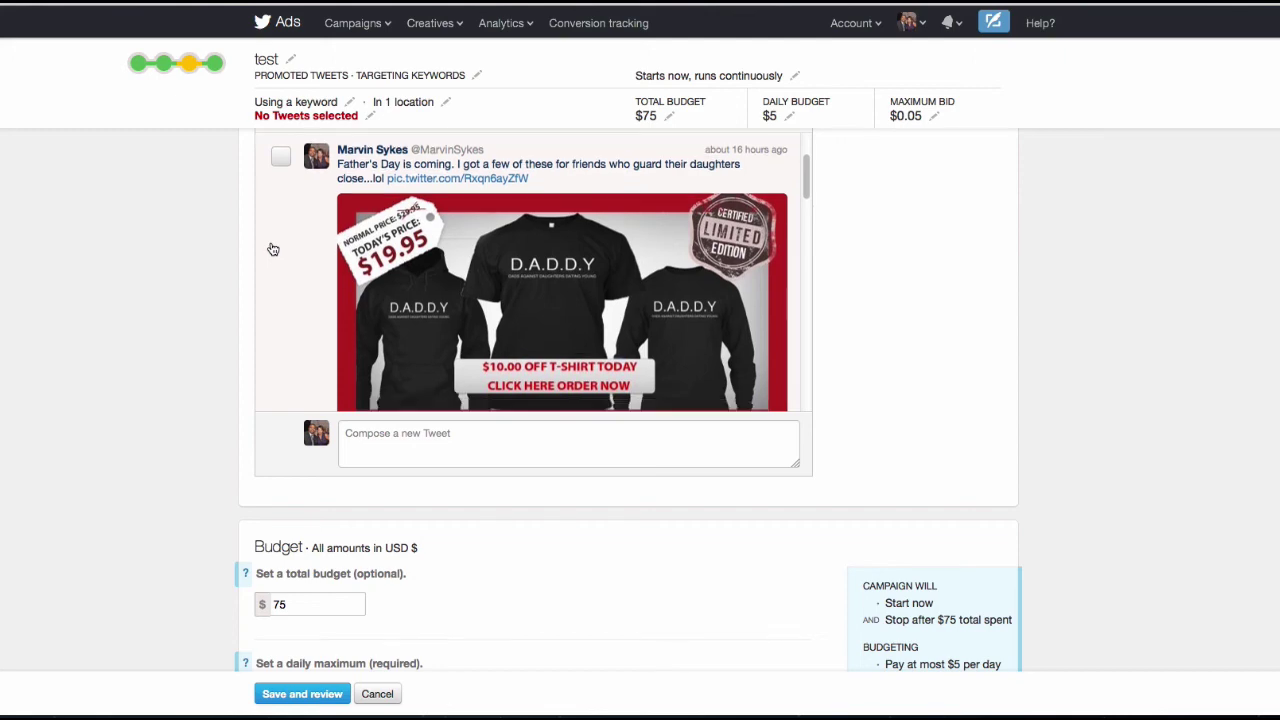
scroll(273, 249, down, 1)
scroll(273, 249, down, 8)
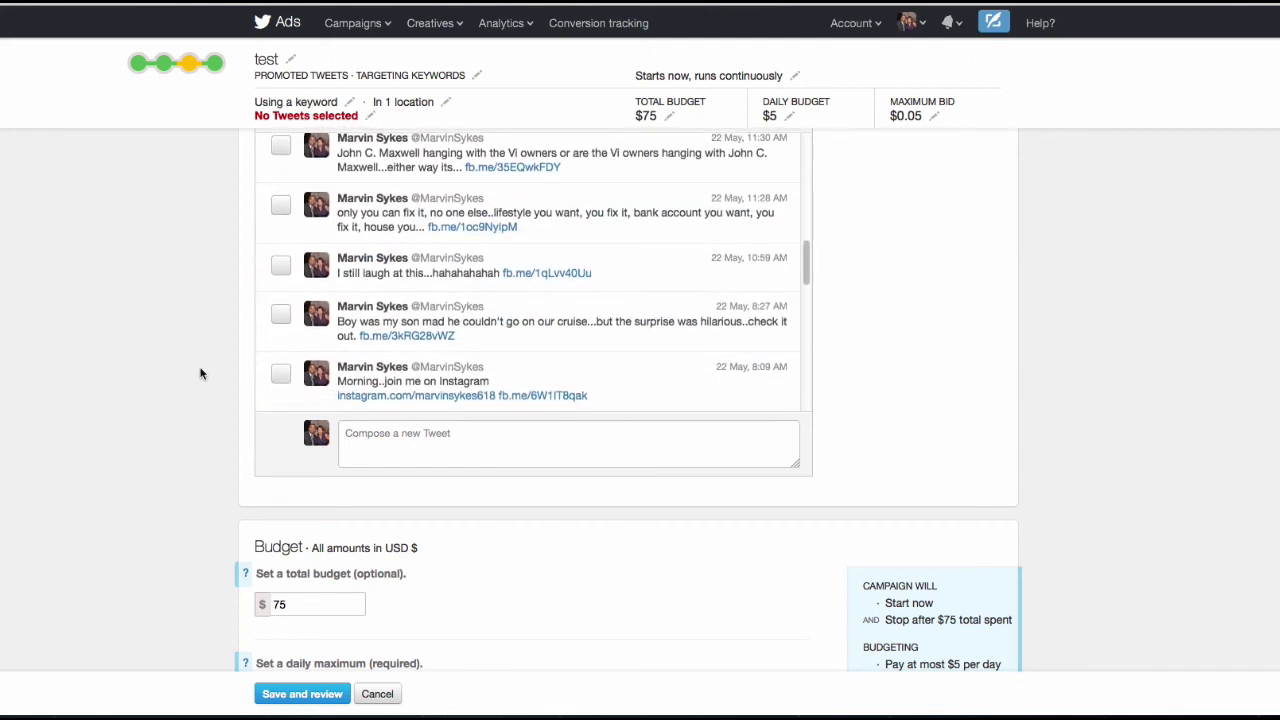
scroll(200, 371, down, 3)
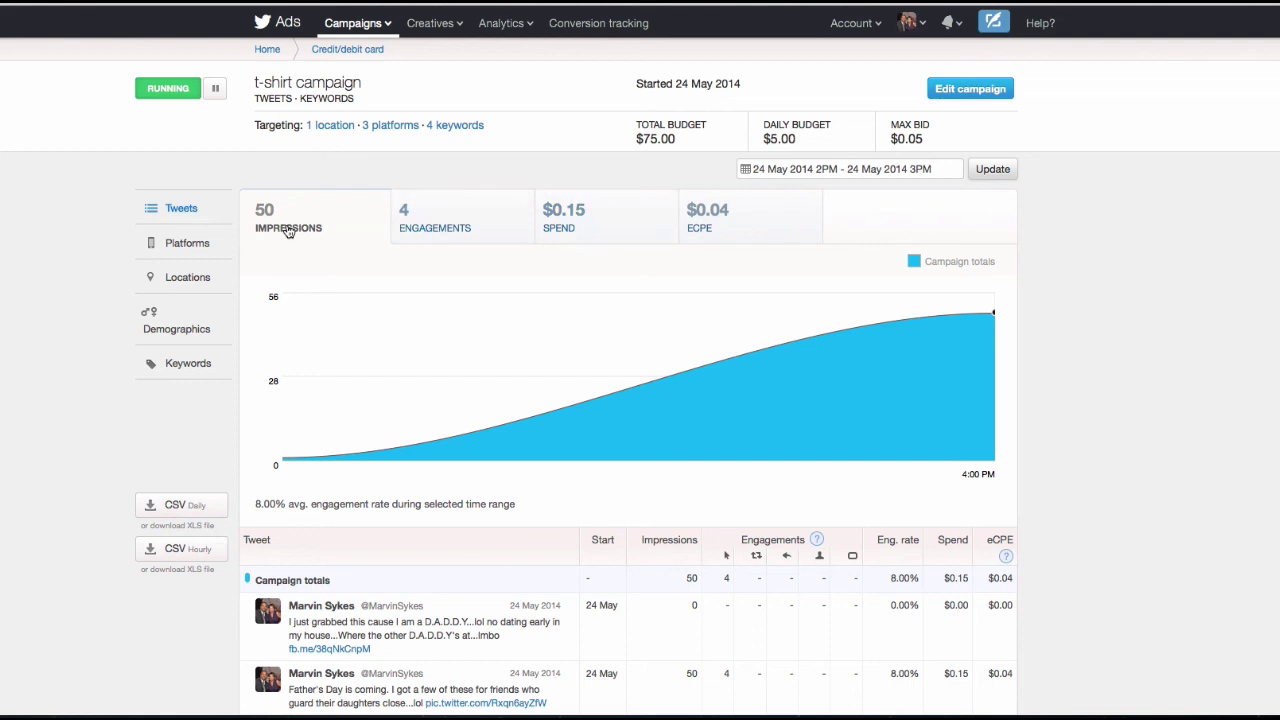
click(430, 127)
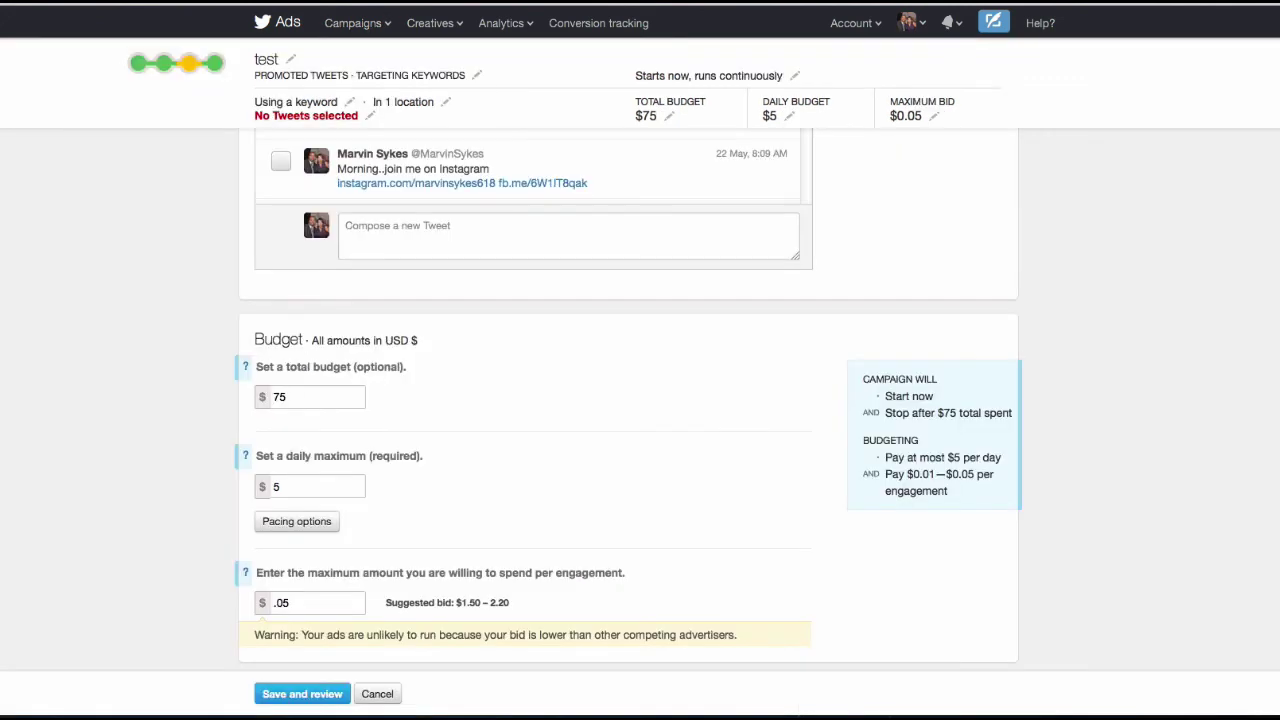